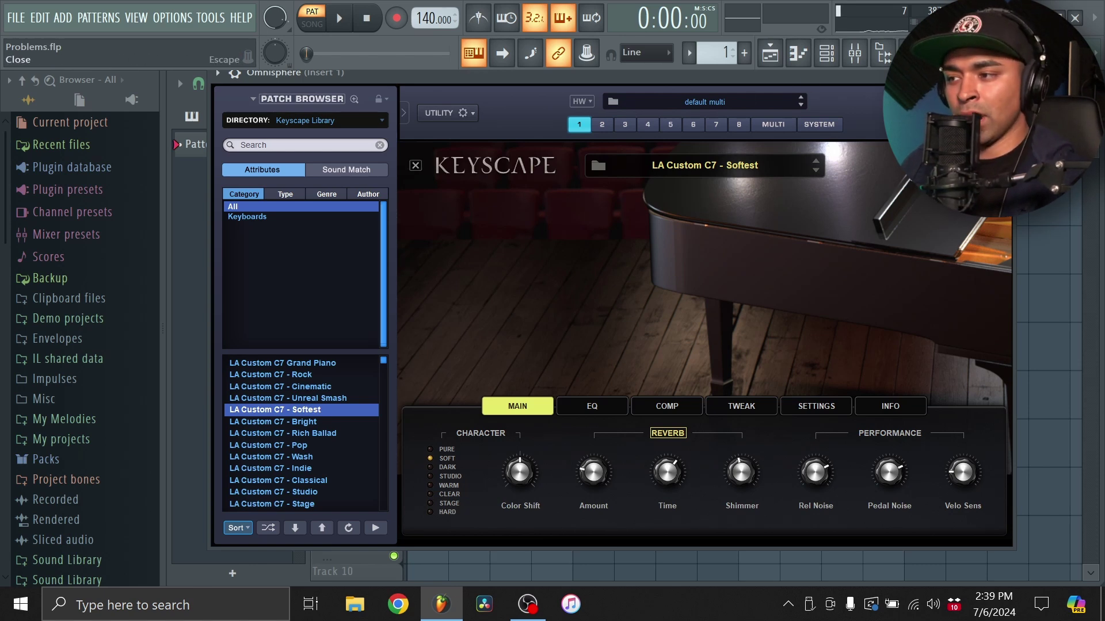
- Close the Keyscape plugin window showing the LA Custom C7 - Softest patch
key(Escape)
- In the Omnisphere piano roll, draw a lengthened F5 note in bar 1
click(801, 54)
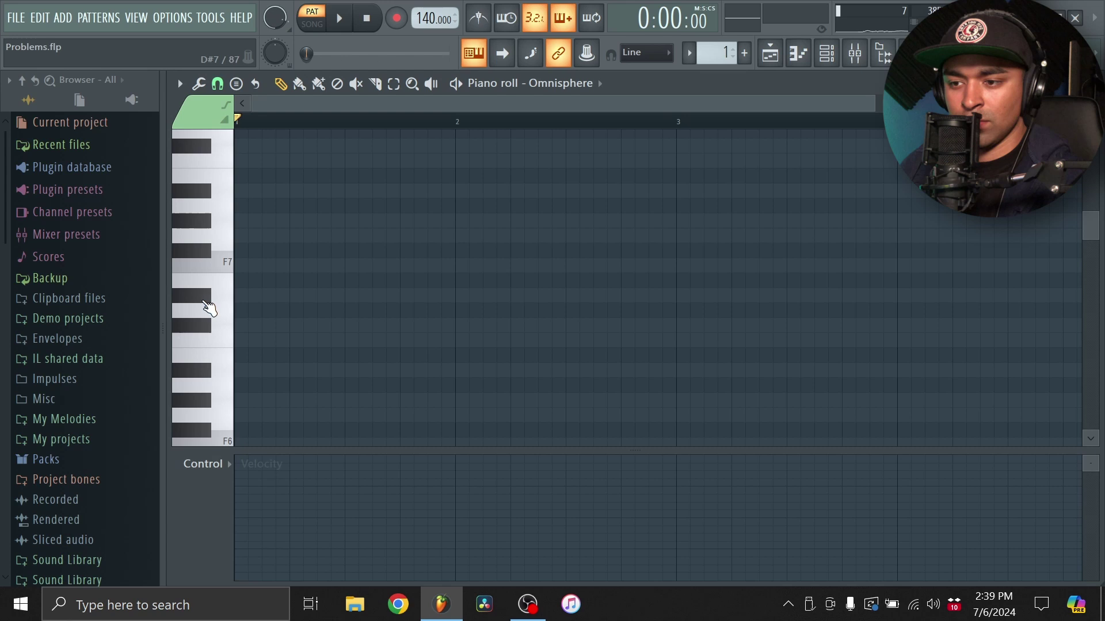
click(206, 302)
scroll(210, 322, down, 3)
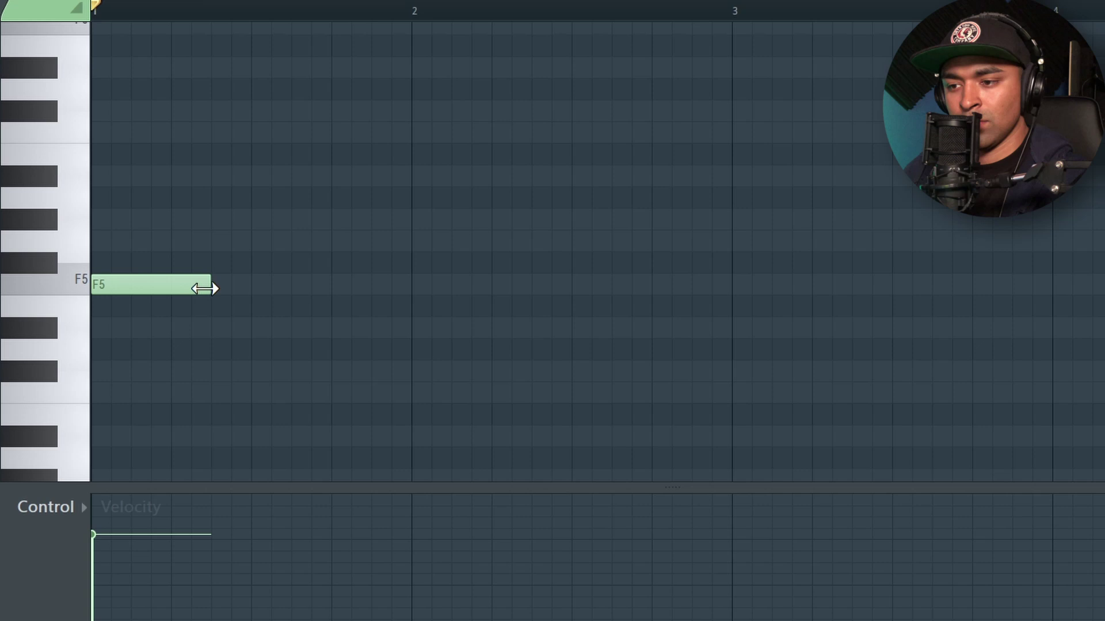
drag(203, 288, 247, 290)
- Try G#5 and A#5 notes after the F5, then delete them, keeping only F5
click(212, 220)
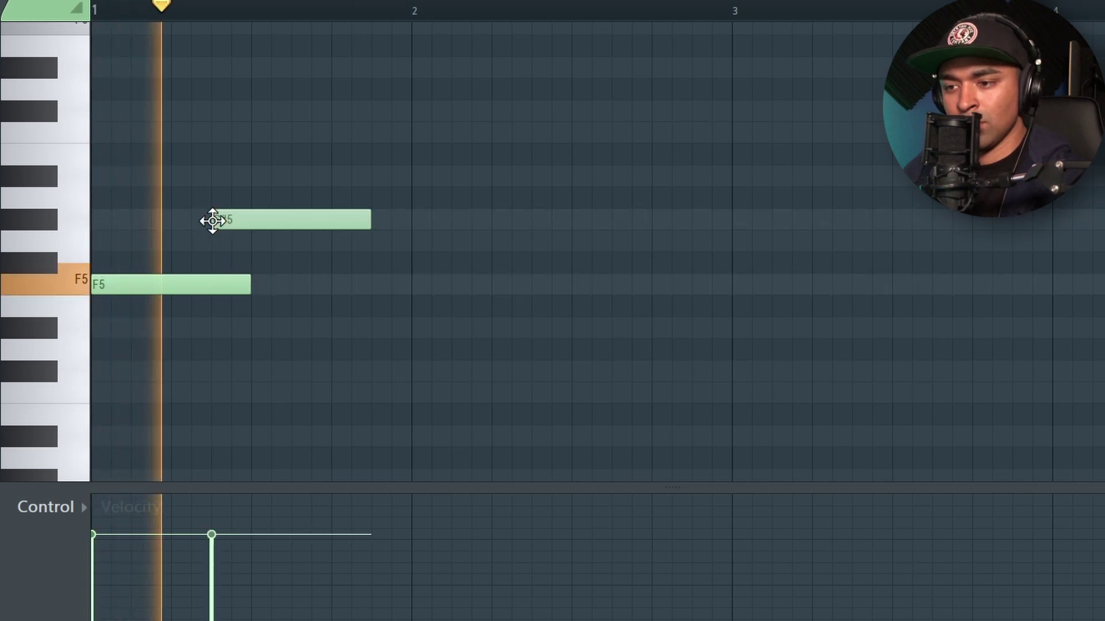
click(259, 175)
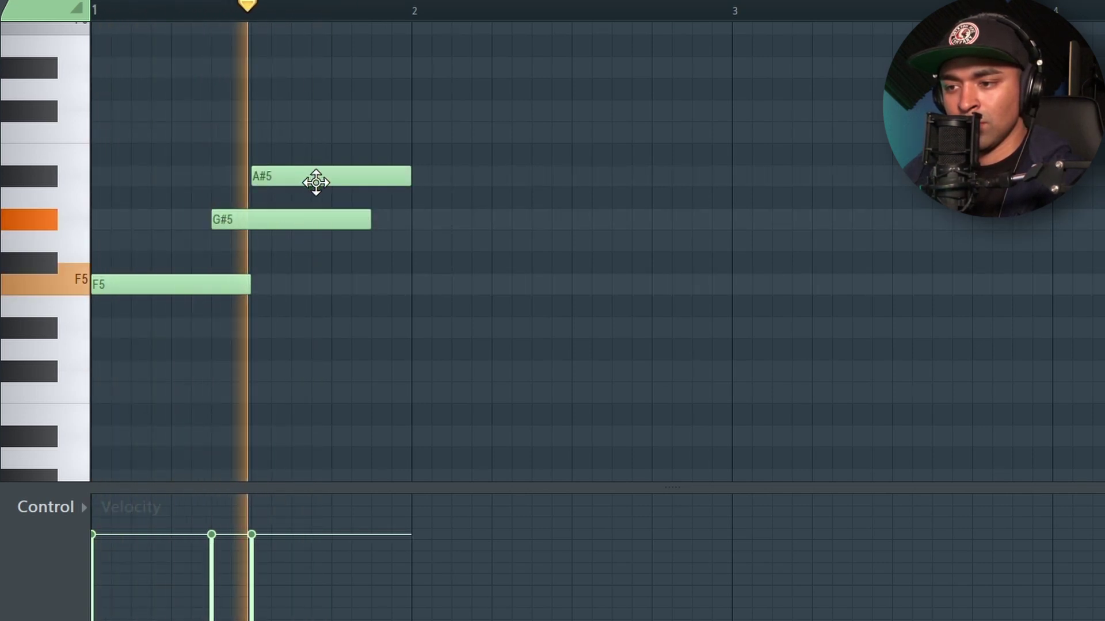
click(378, 219)
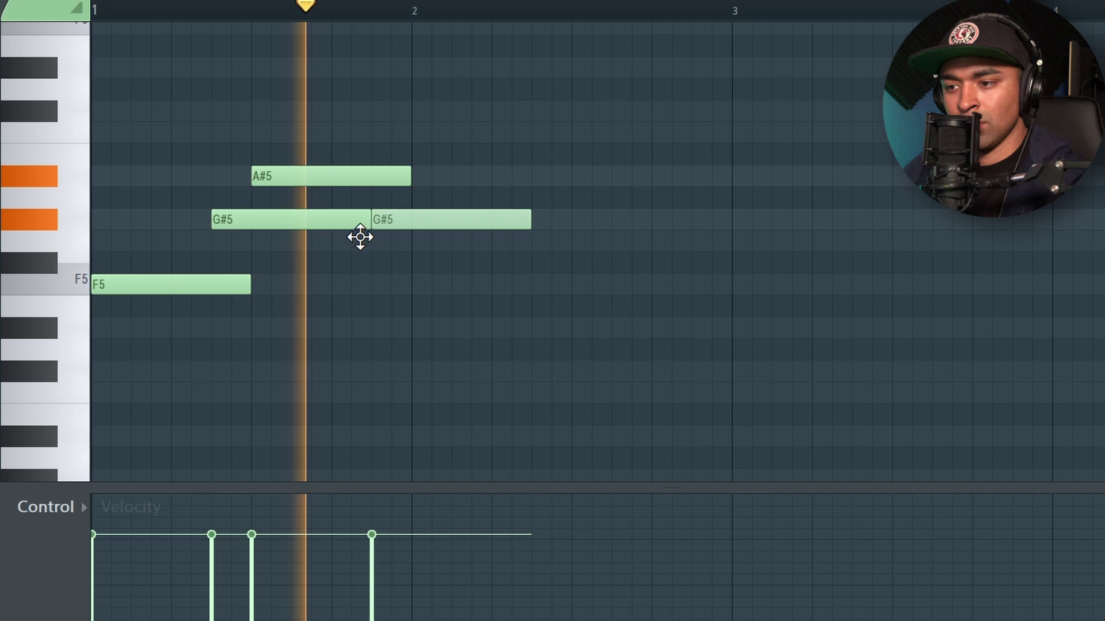
drag(360, 238, 328, 242)
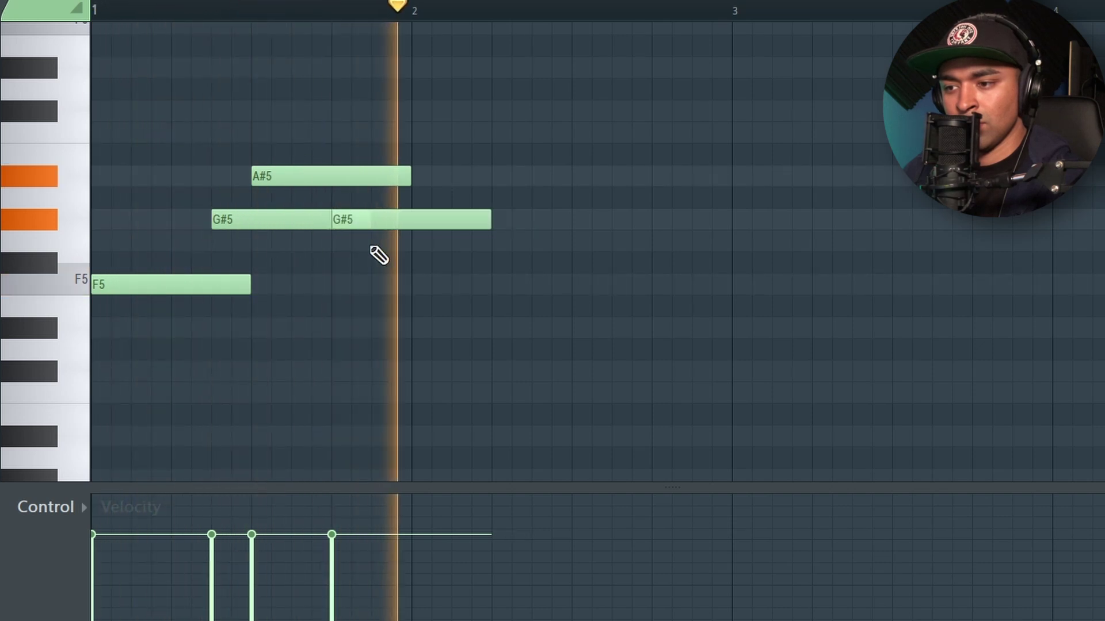
right_click(345, 175)
right_click(351, 220)
right_click(271, 220)
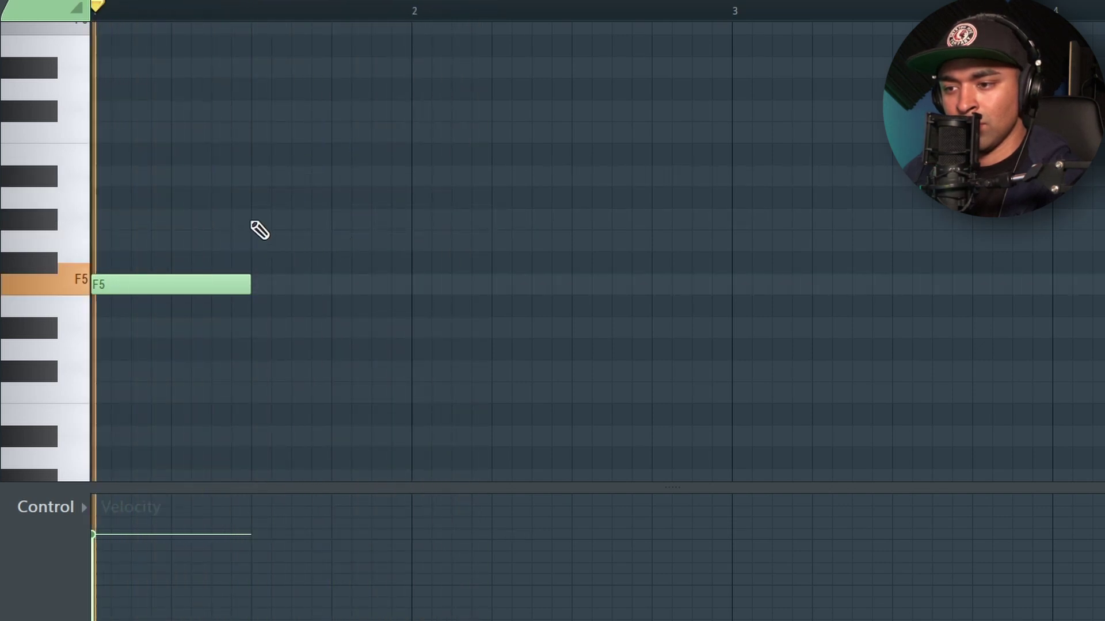
- Add a shortened G#5 note and then a G5 note after the F5
click(254, 220)
drag(395, 219, 331, 233)
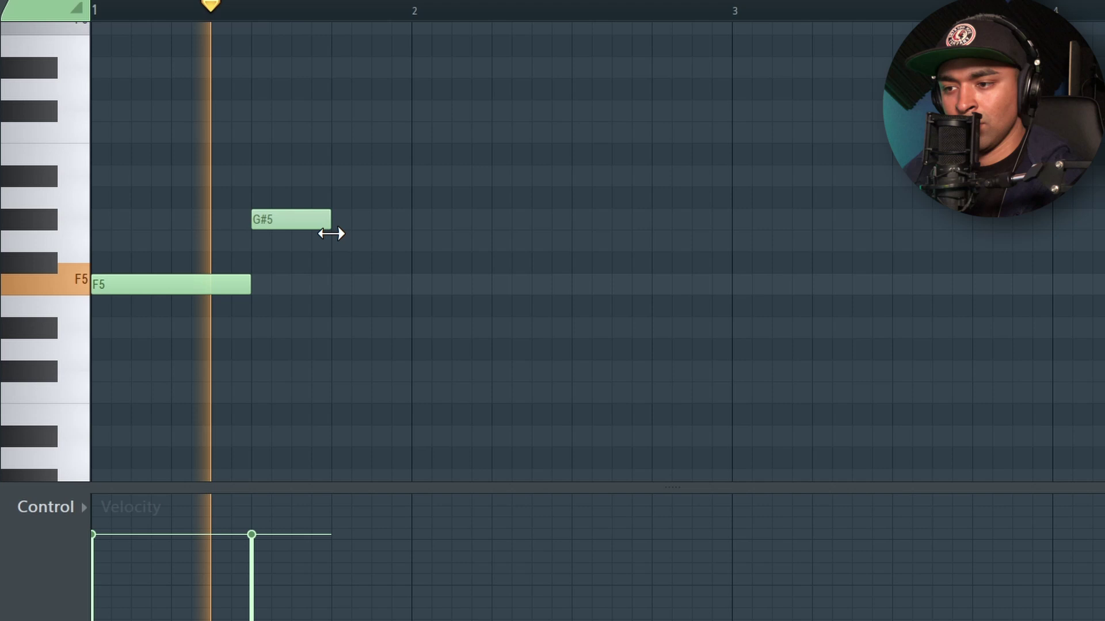
click(333, 241)
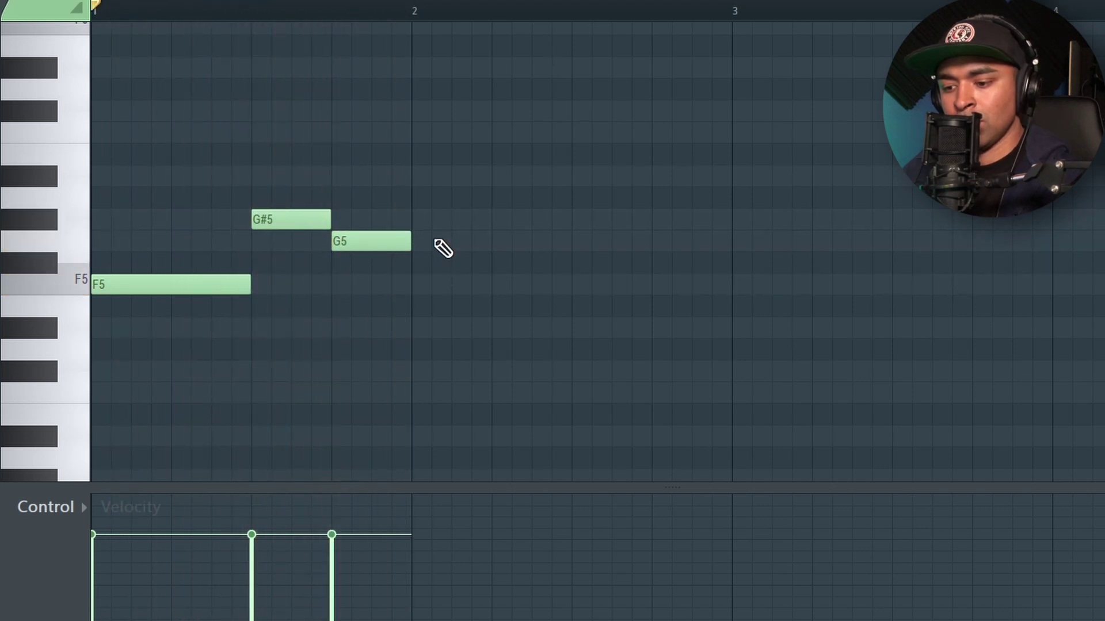
- Select the three melody notes and repeat the phrase twice with Ctrl+B
key(ctrl+a)
key(ctrl+b)
key(ctrl+b)
key(ctrl+b)
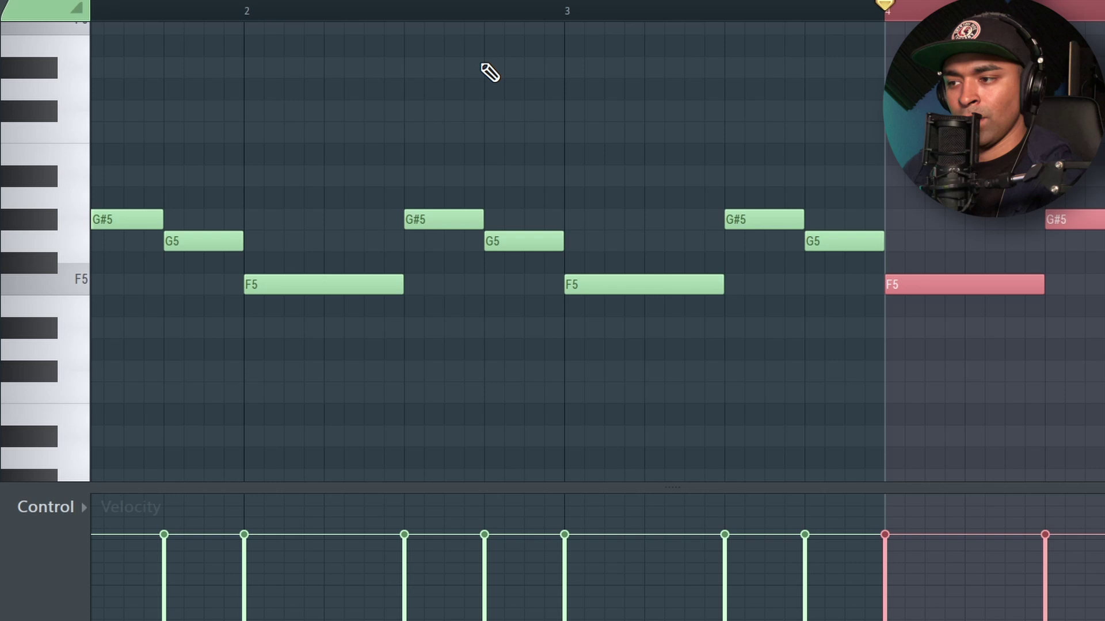
key(ctrl+b)
key(ctrl+b)
- Repeat the phrase once more and play back the melody
key(ctrl+d)
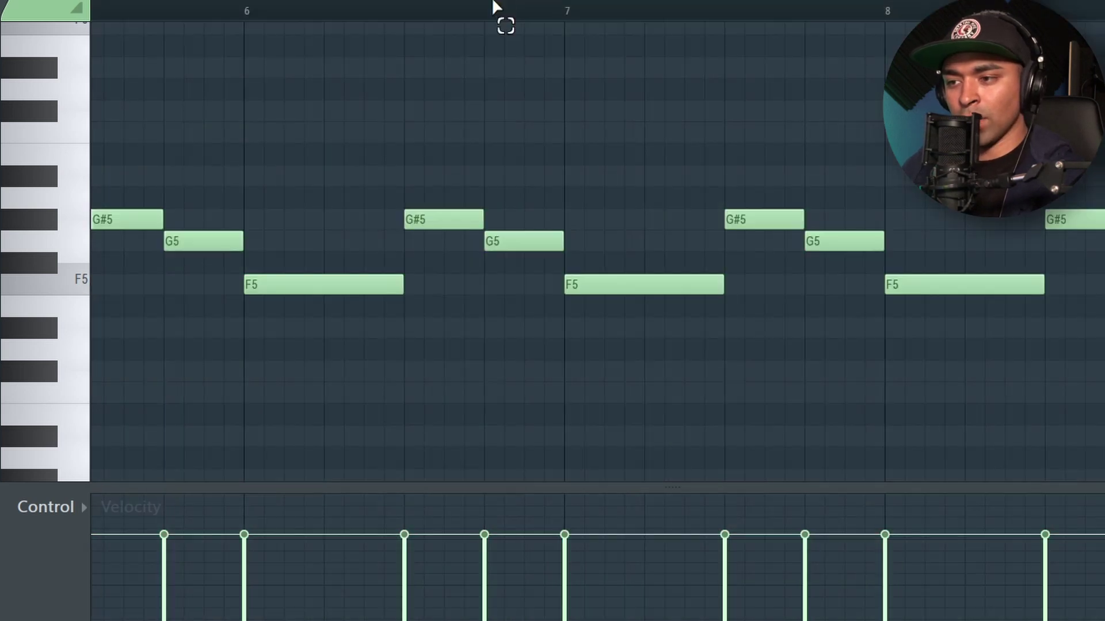
scroll(434, 214, down, 5)
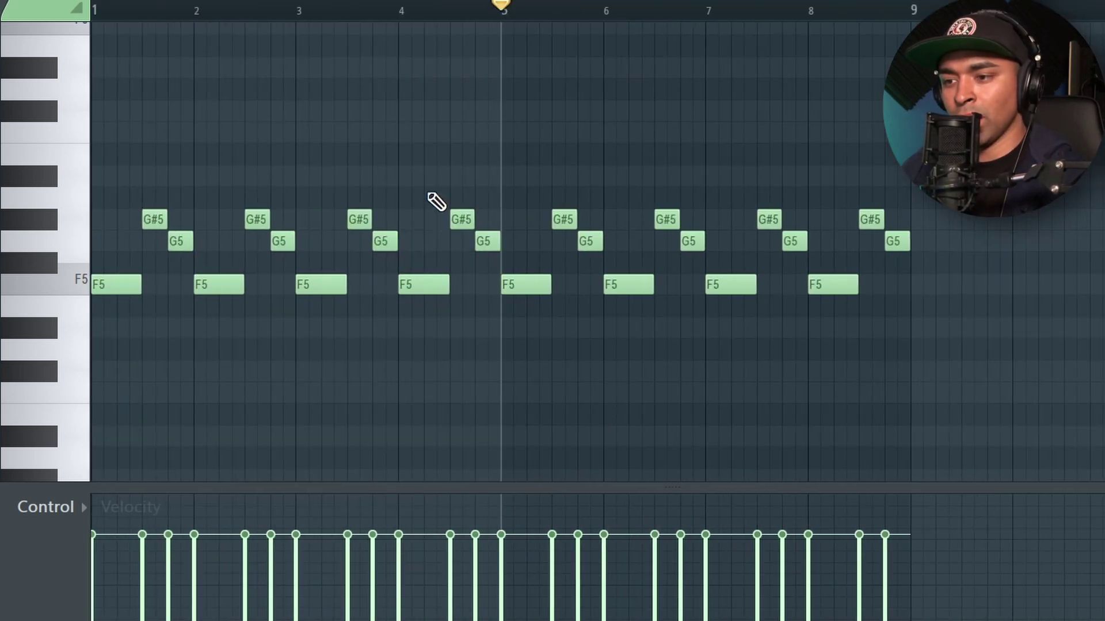
scroll(296, 246, up, 4)
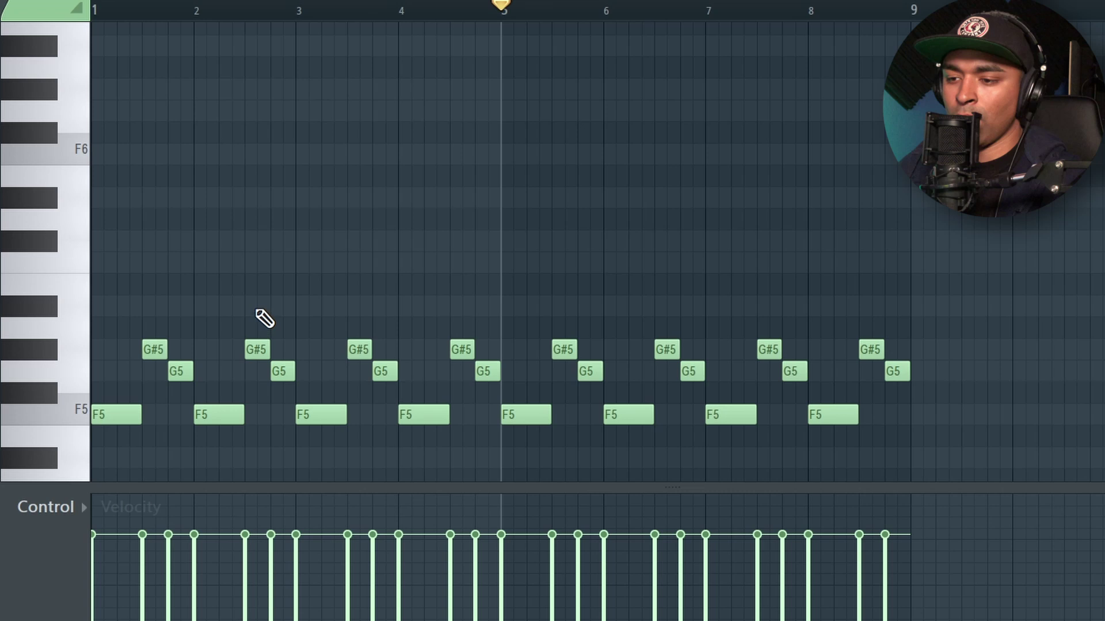
key(space)
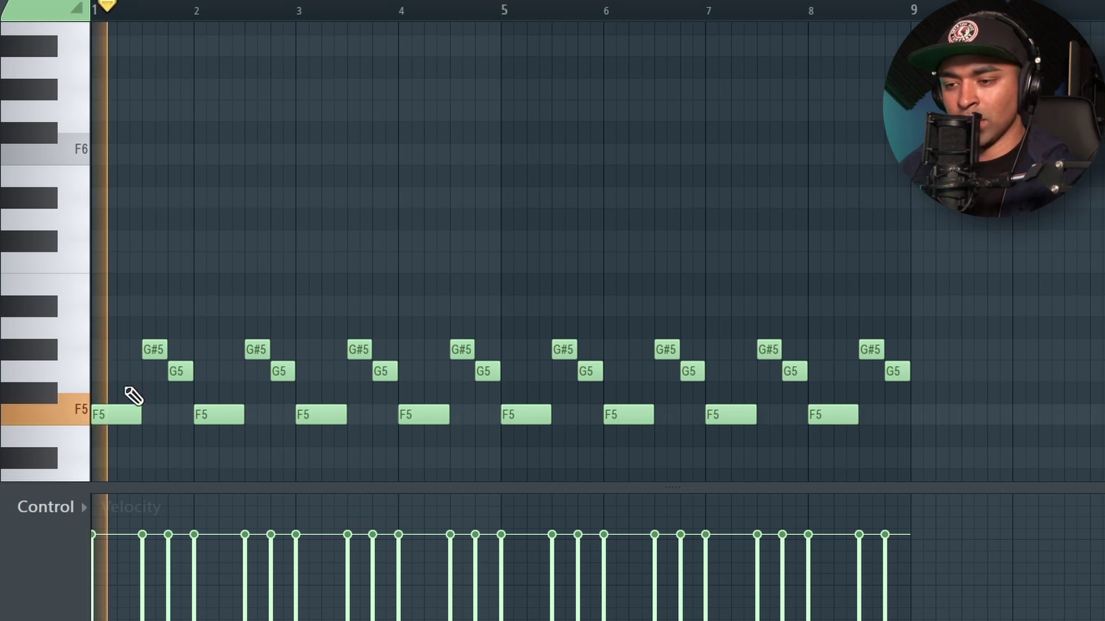
key(space)
- Add a note at bar 1 and raise it to a sustained C6 over the pattern
key(space)
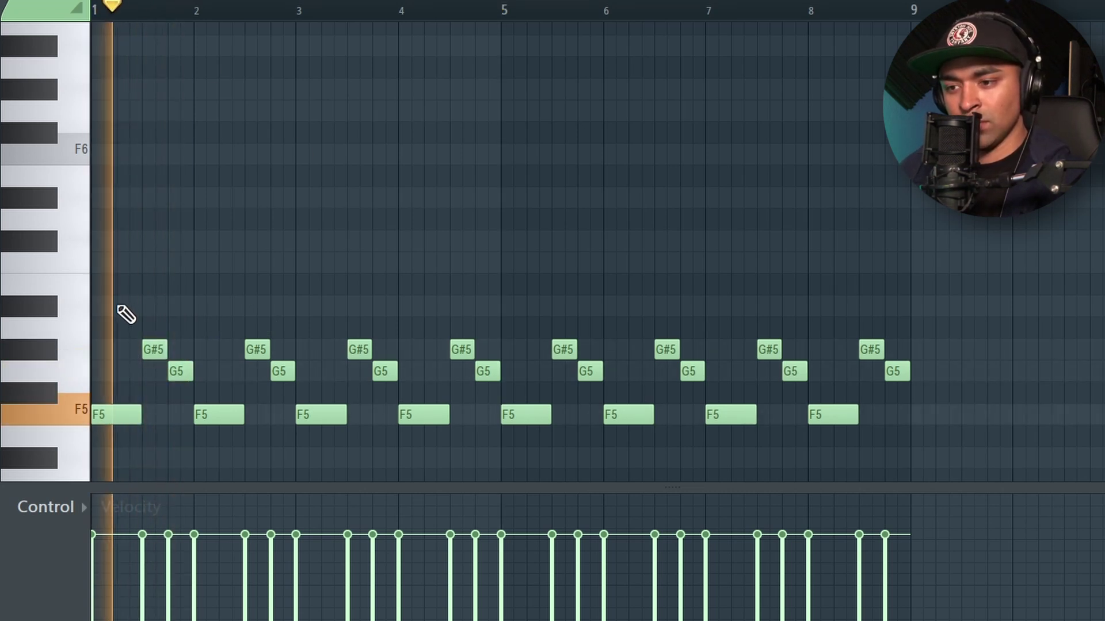
key(space)
click(114, 305)
drag(88, 308, 77, 361)
key(space)
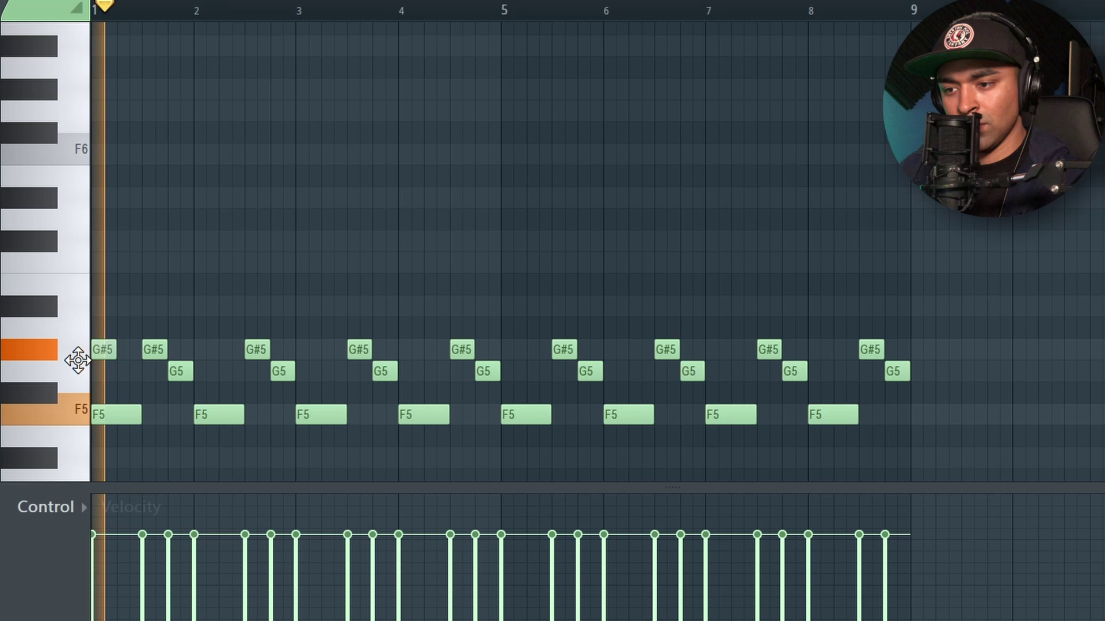
key(space)
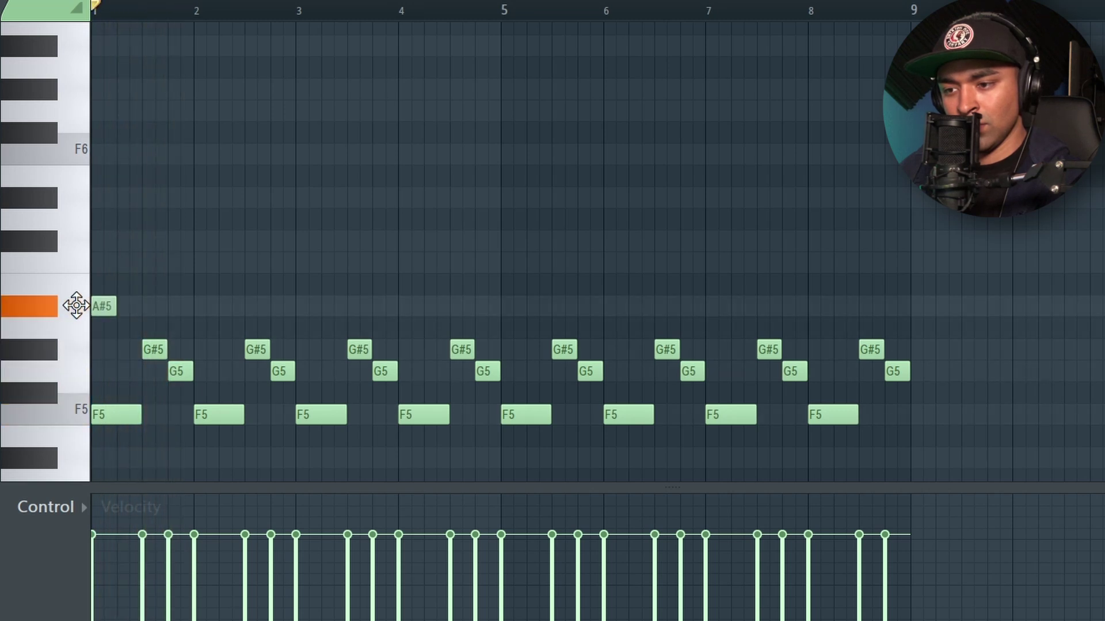
drag(76, 305, 169, 254)
key(space)
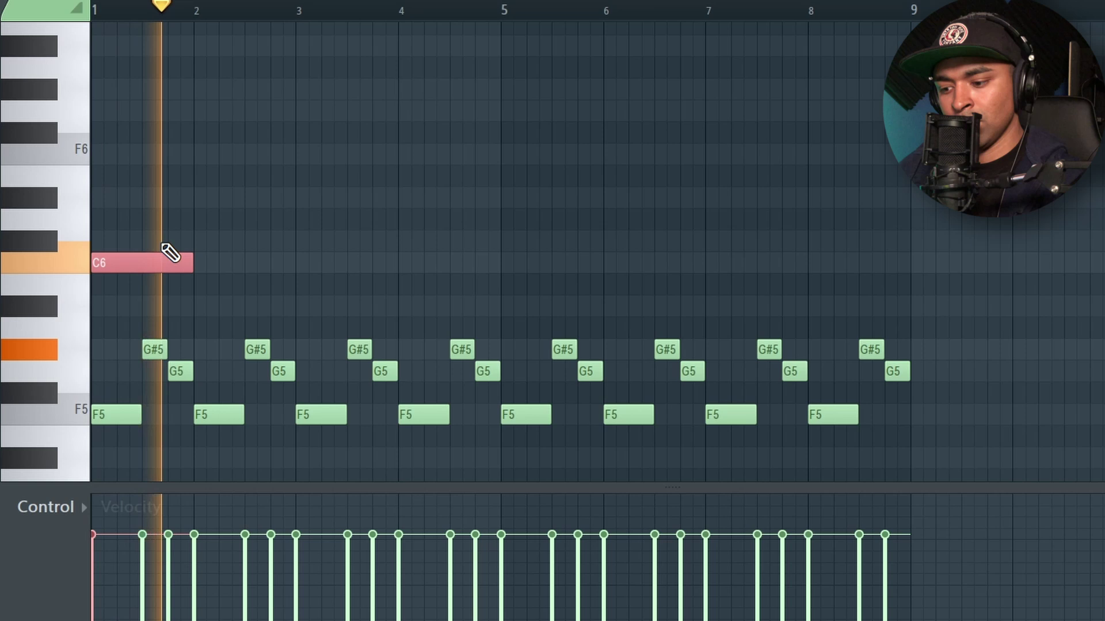
- Copy the C6 note across bars 2–8 and lower two G#5 notes to G5
key(ctrl+b)
key(ctrl+b)
key(ctrl+b)
key(ctrl+b)
key(ctrl+b)
key(ctrl+b)
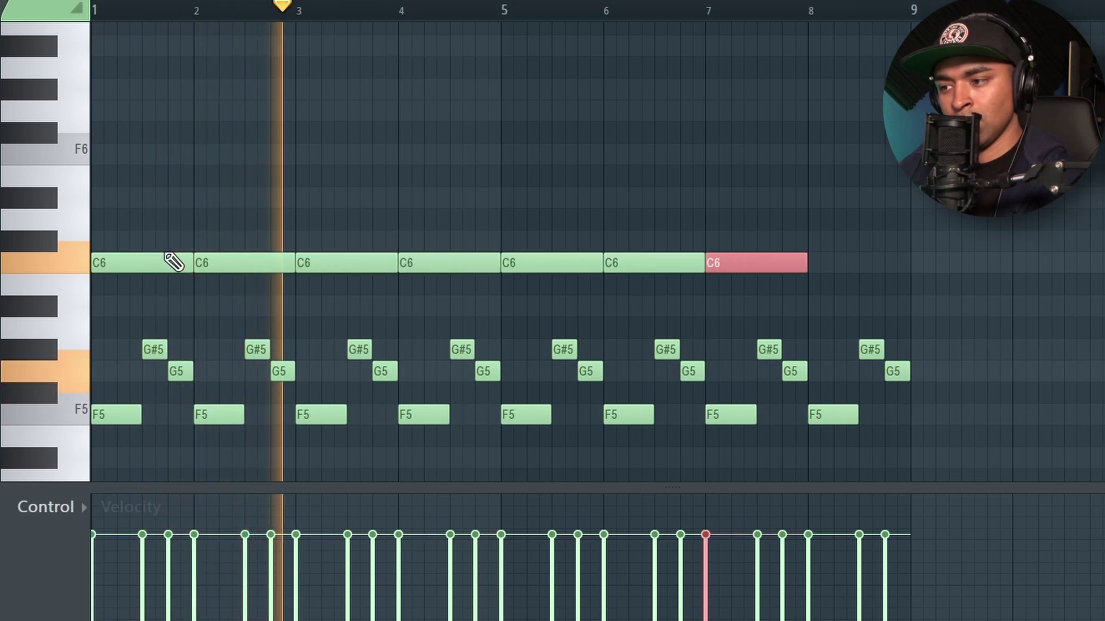
key(ctrl+b)
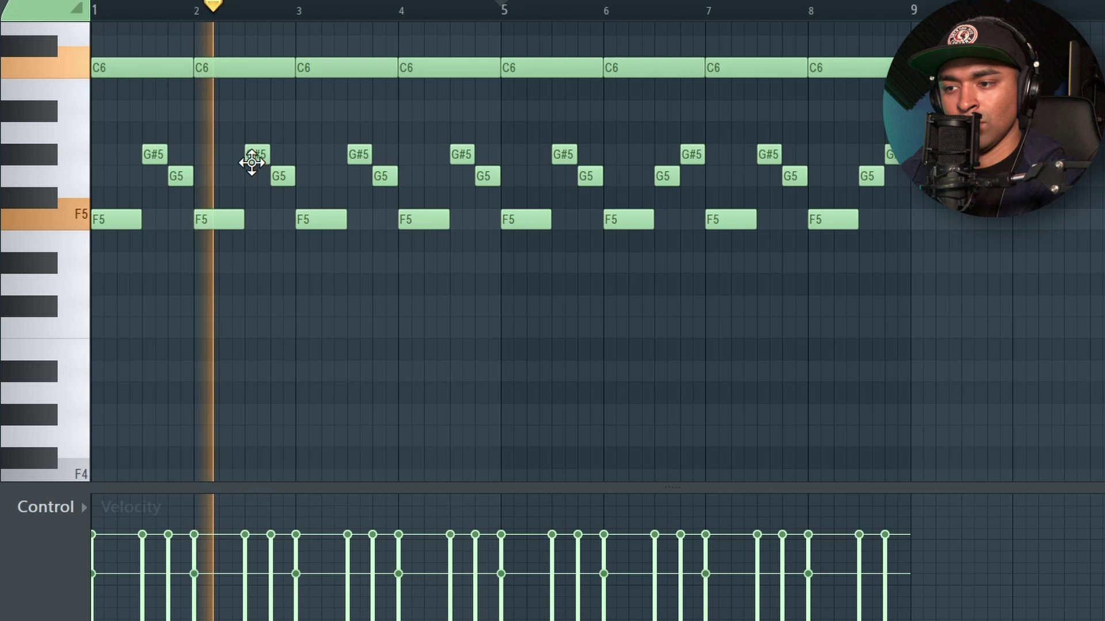
mouse_move(251, 162)
mouse_down()
mouse_move(258, 184)
mouse_move(284, 147)
mouse_up()
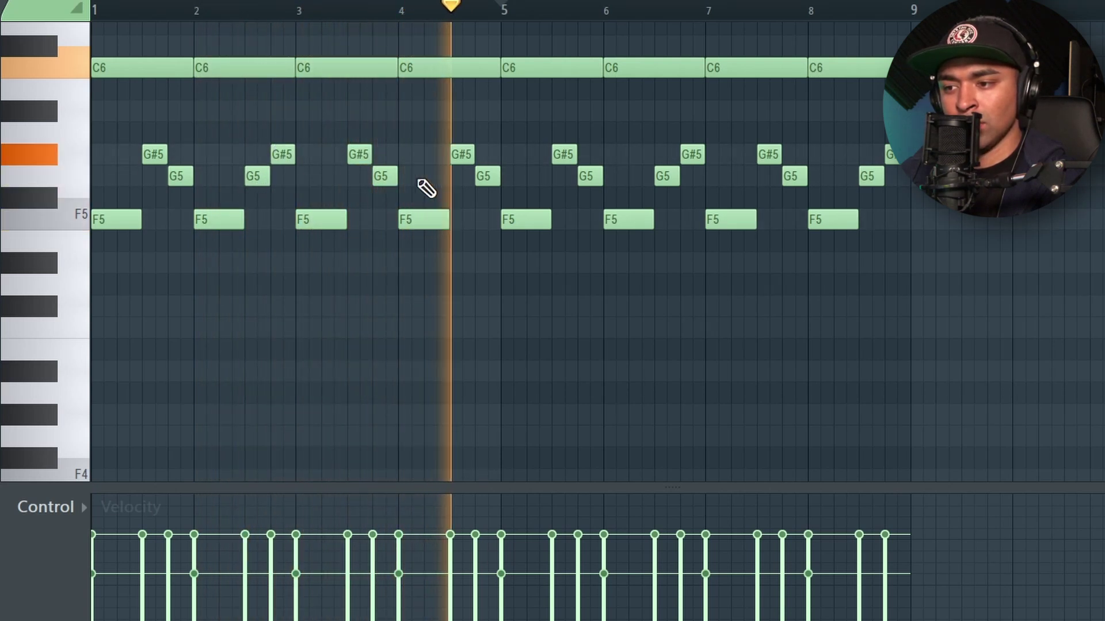
drag(459, 155, 486, 154)
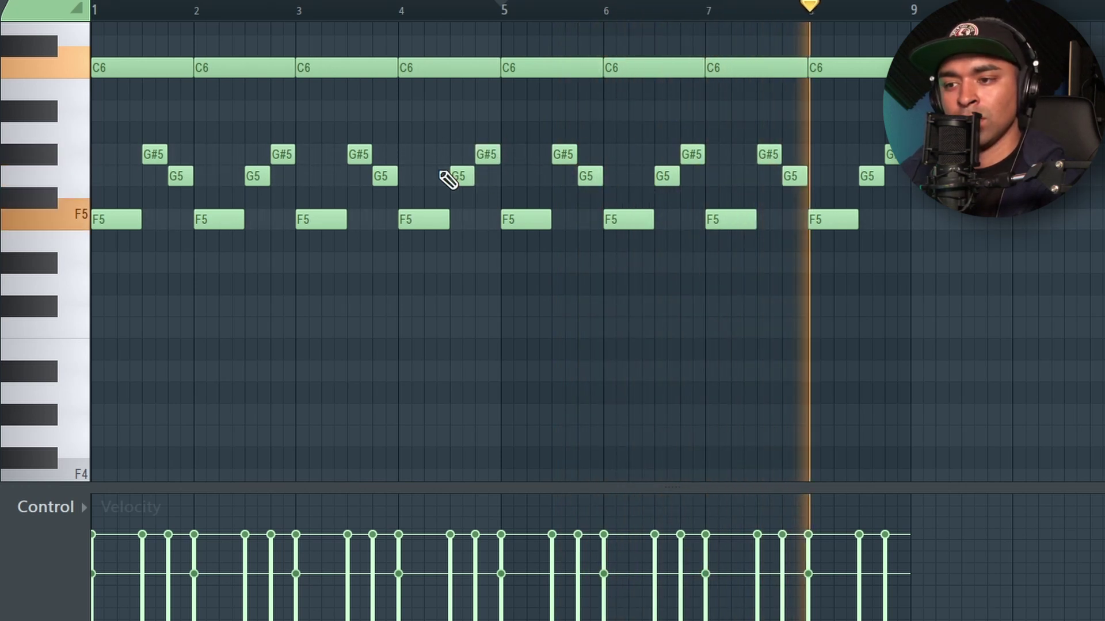
- Select the low F3 and C3 notes and drop them down an octave
scroll(880, 212, down, 6)
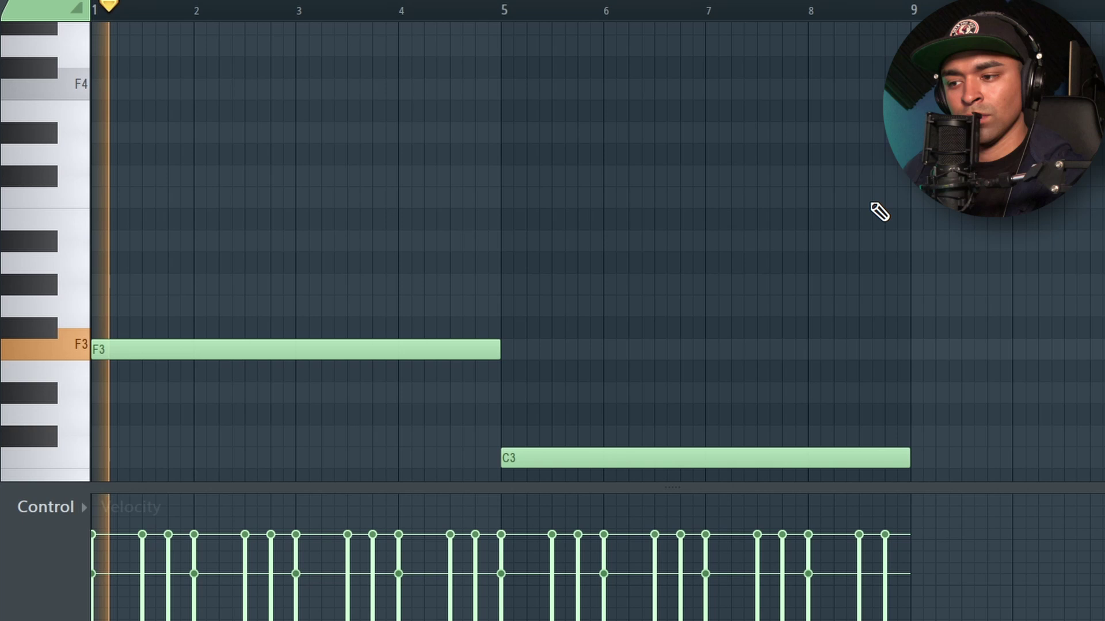
scroll(864, 236, down, 2)
drag(735, 422, 454, 210)
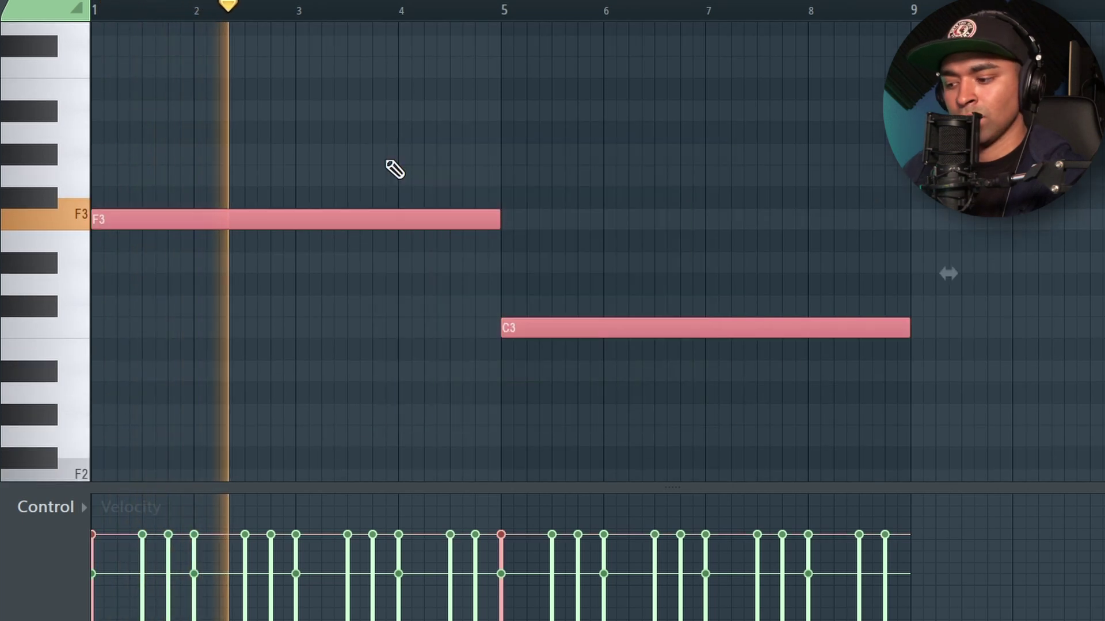
key(ctrl+Down)
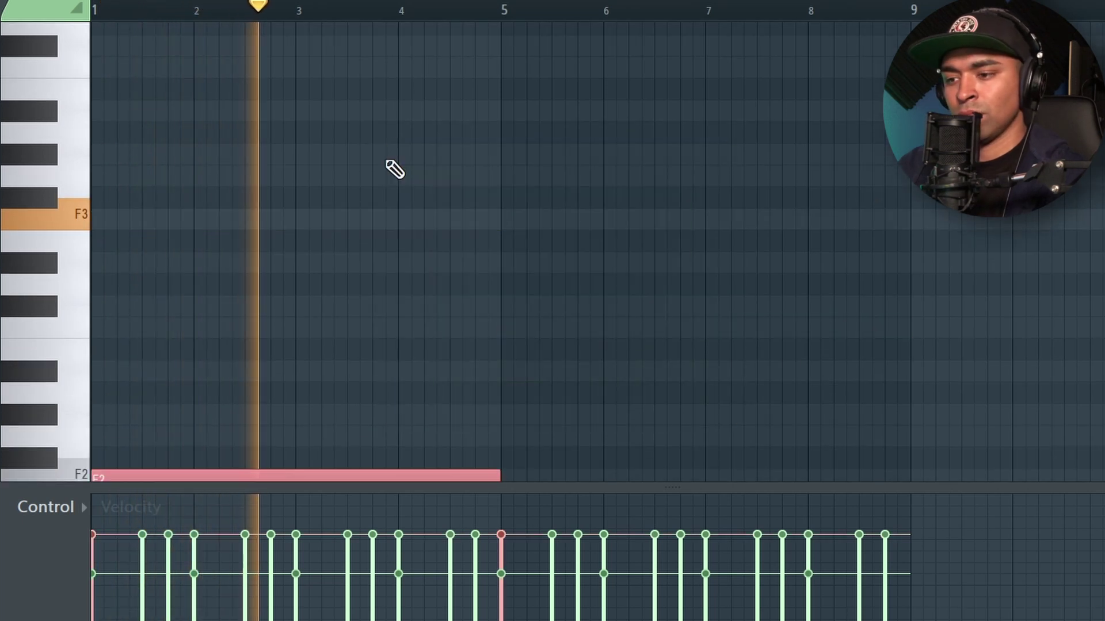
click(500, 35)
scroll(737, 329, up, 10)
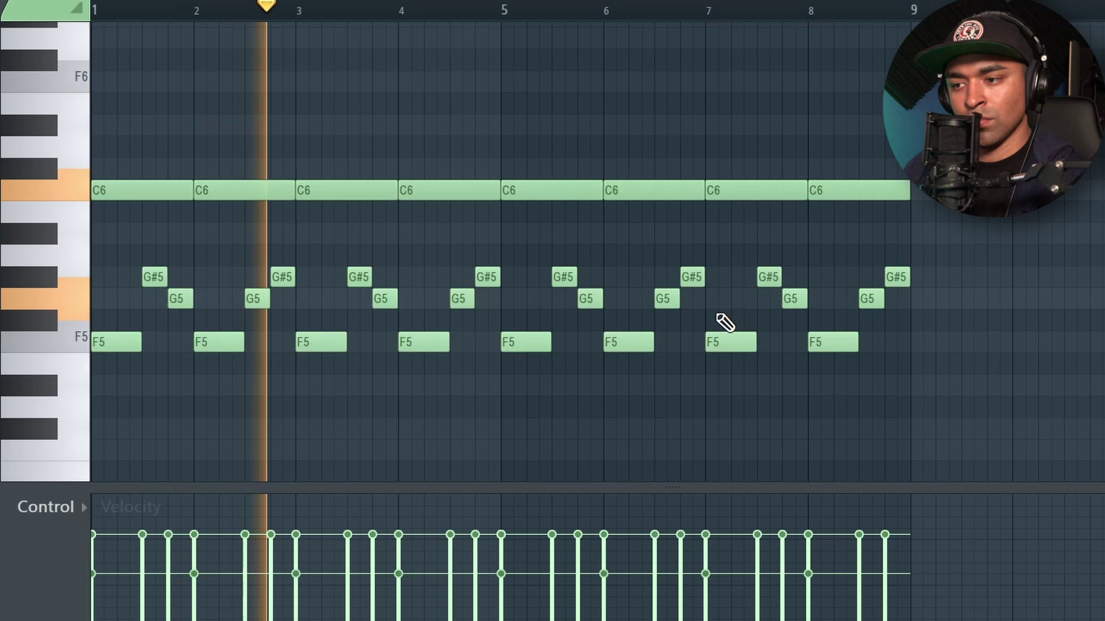
scroll(923, 265, down, 2)
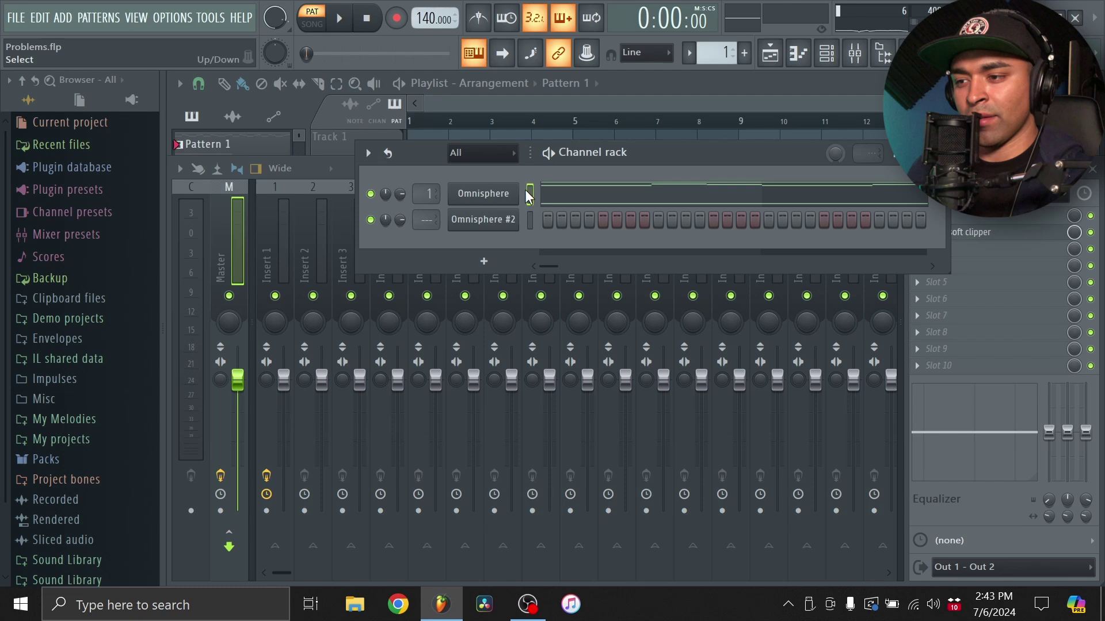
- Paste the melody into the Omnisphere #2 channel and open its instrument window
key(ctrl+v)
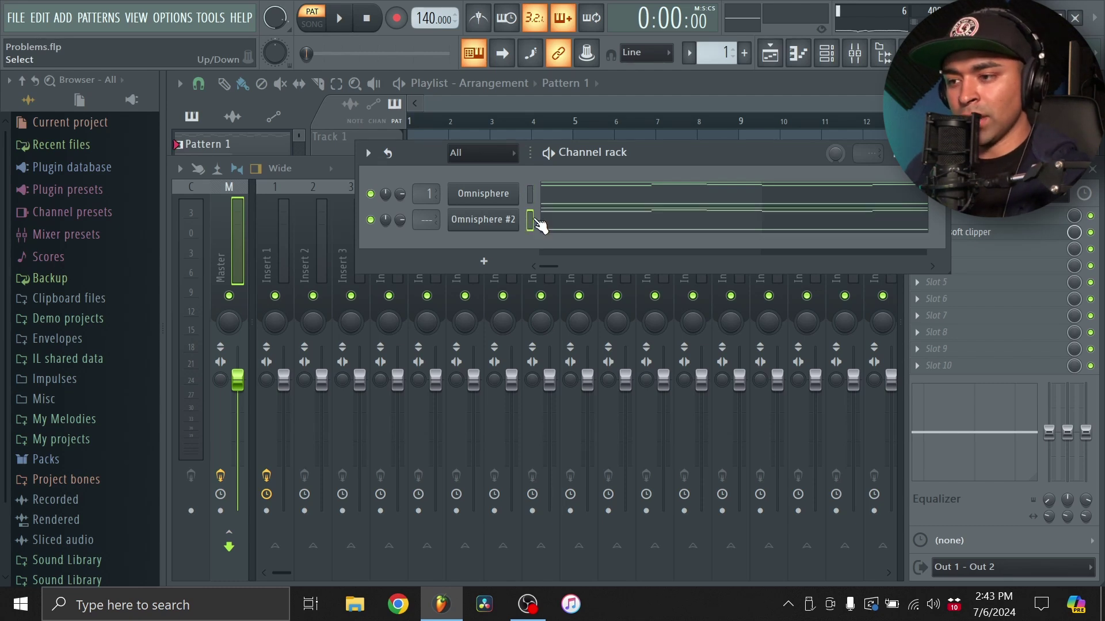
click(502, 224)
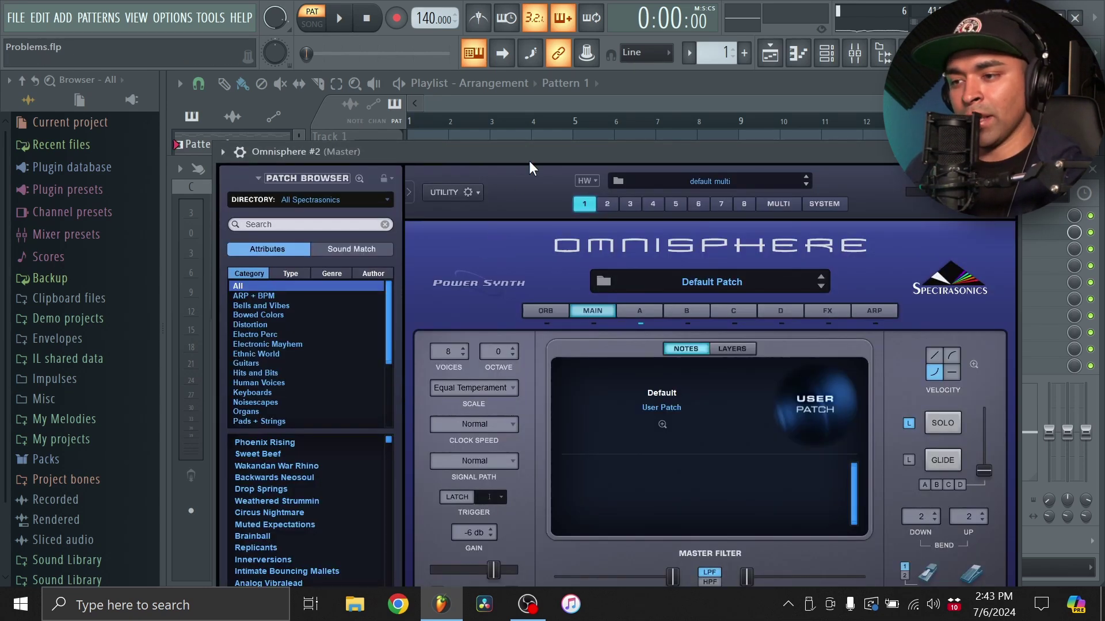
drag(529, 160, 515, 101)
- Browse the Pads + Strings patches and load PR12 - Wizards Cavern
click(272, 360)
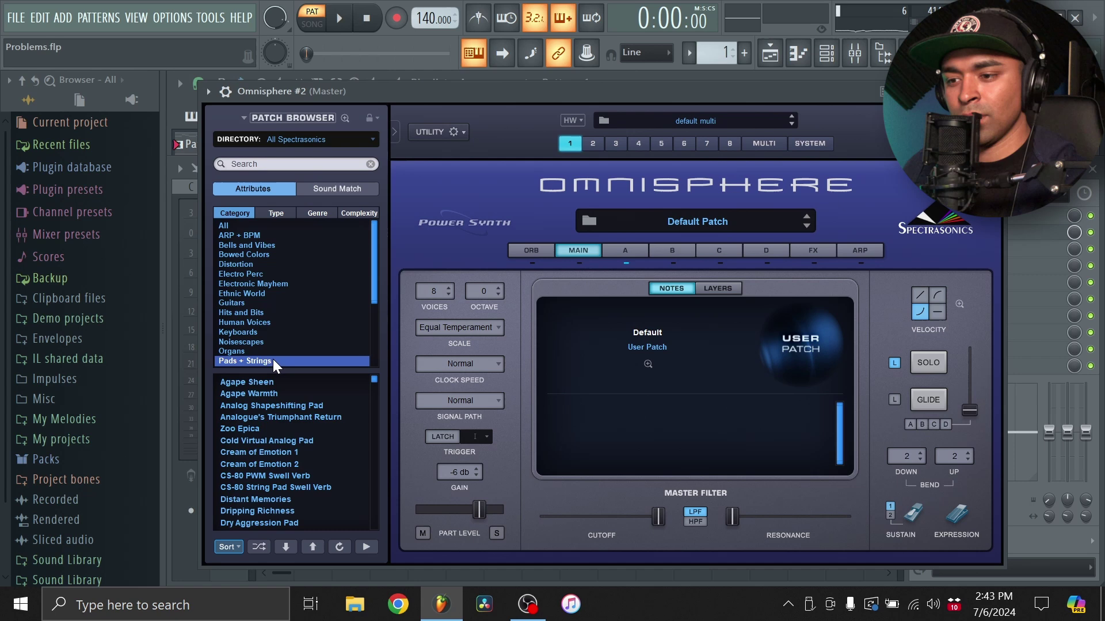
scroll(268, 468, down, 2)
click(271, 439)
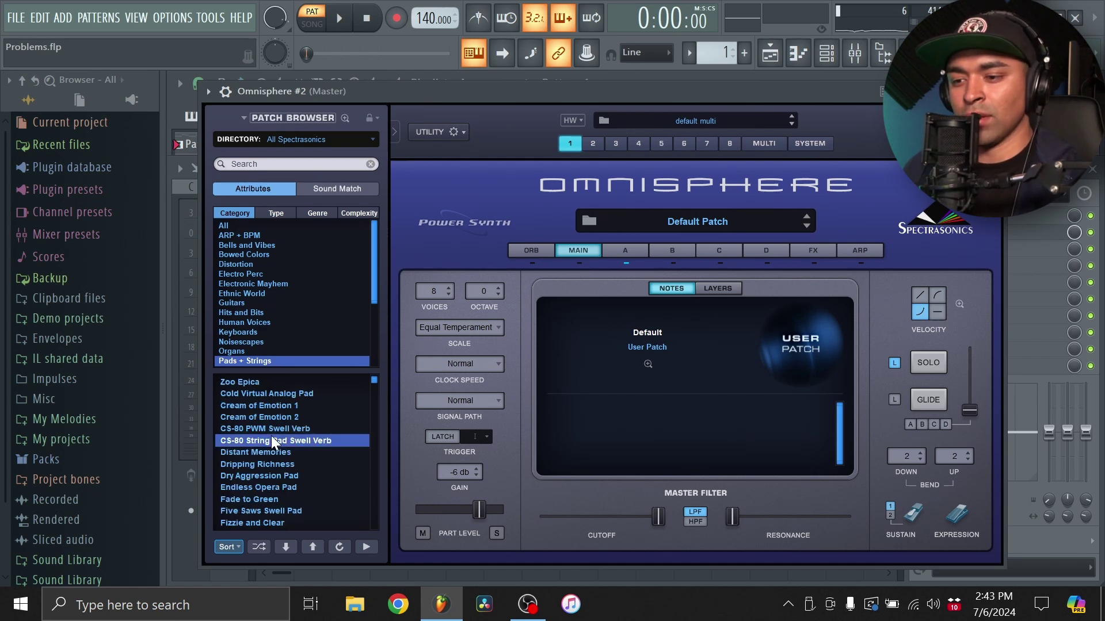
click(291, 463)
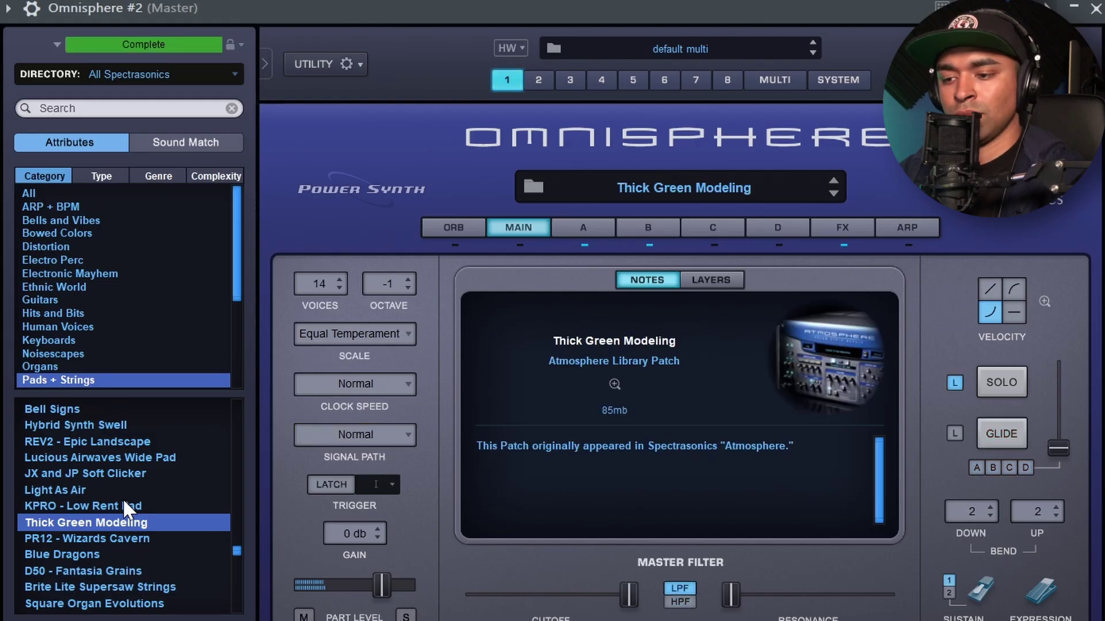
key(Down)
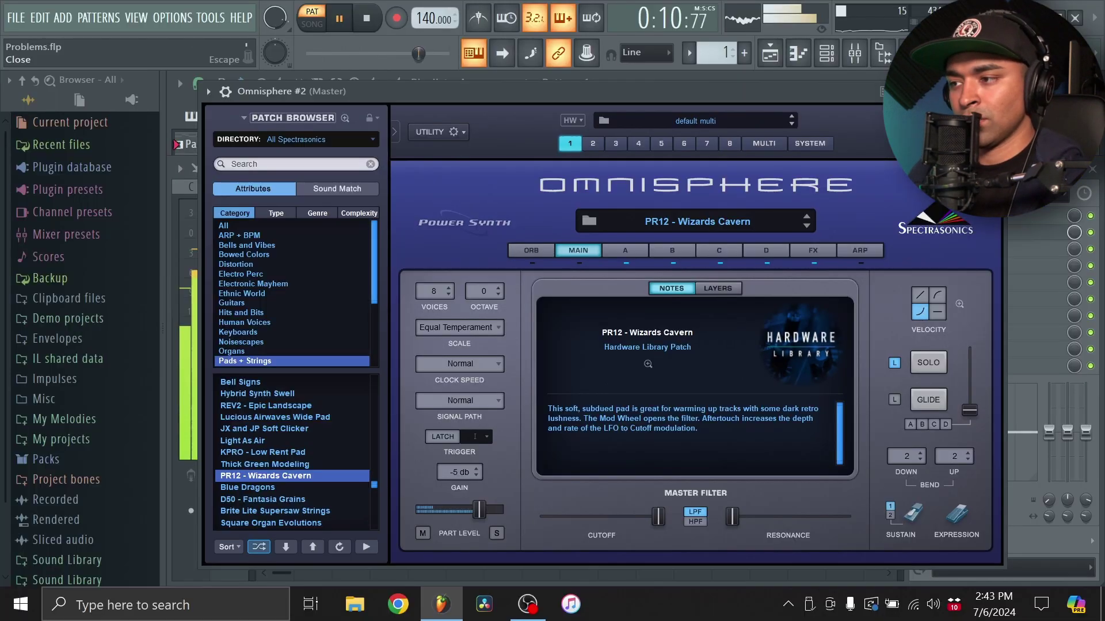
- Raise the Omnisphere #2 pad melody by an octave in its piano roll
click(920, 123)
click(737, 217)
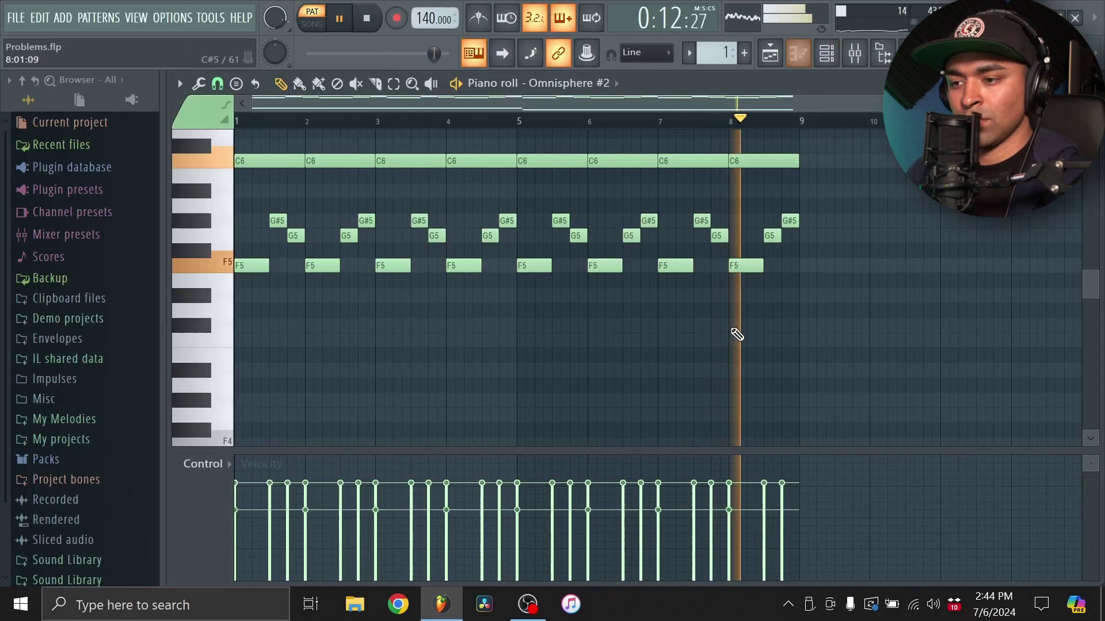
scroll(737, 335, down, 10)
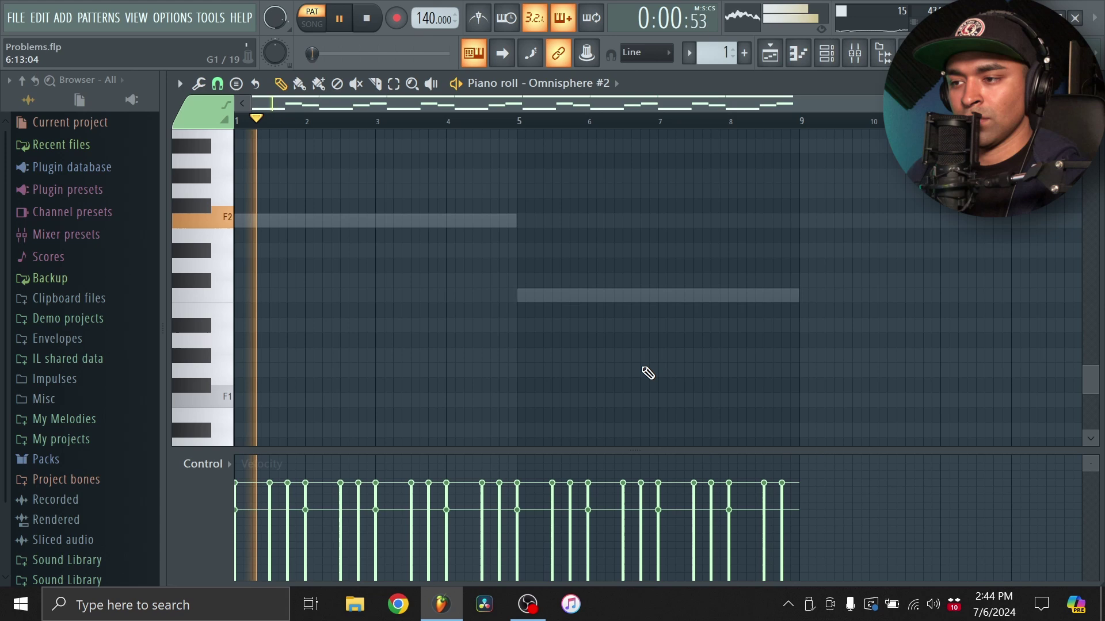
scroll(647, 373, up, 12)
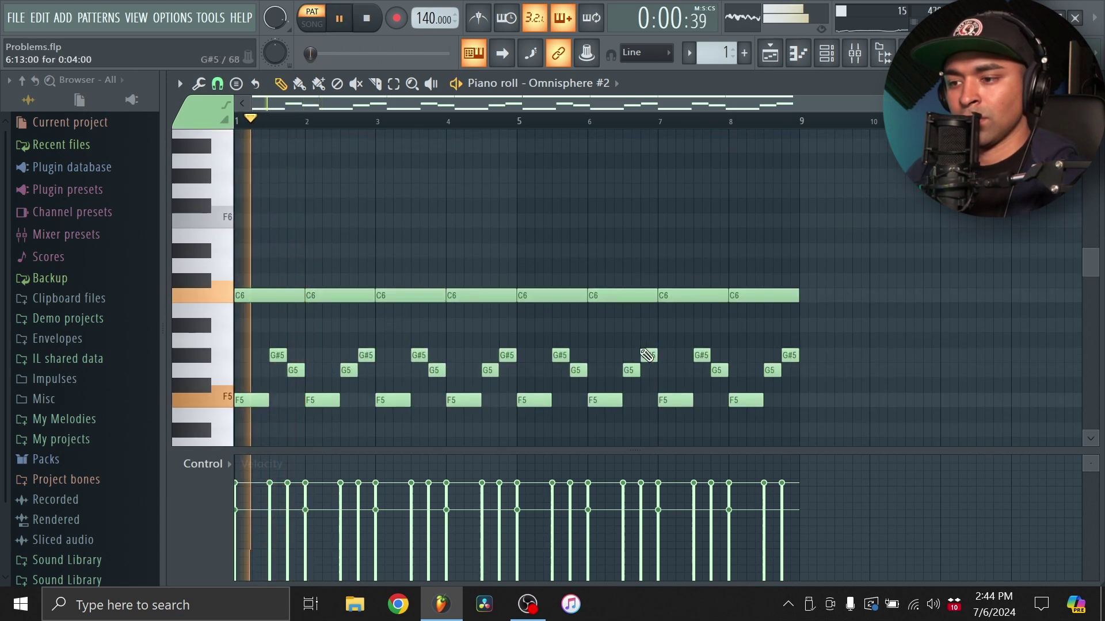
key(ctrl+Up)
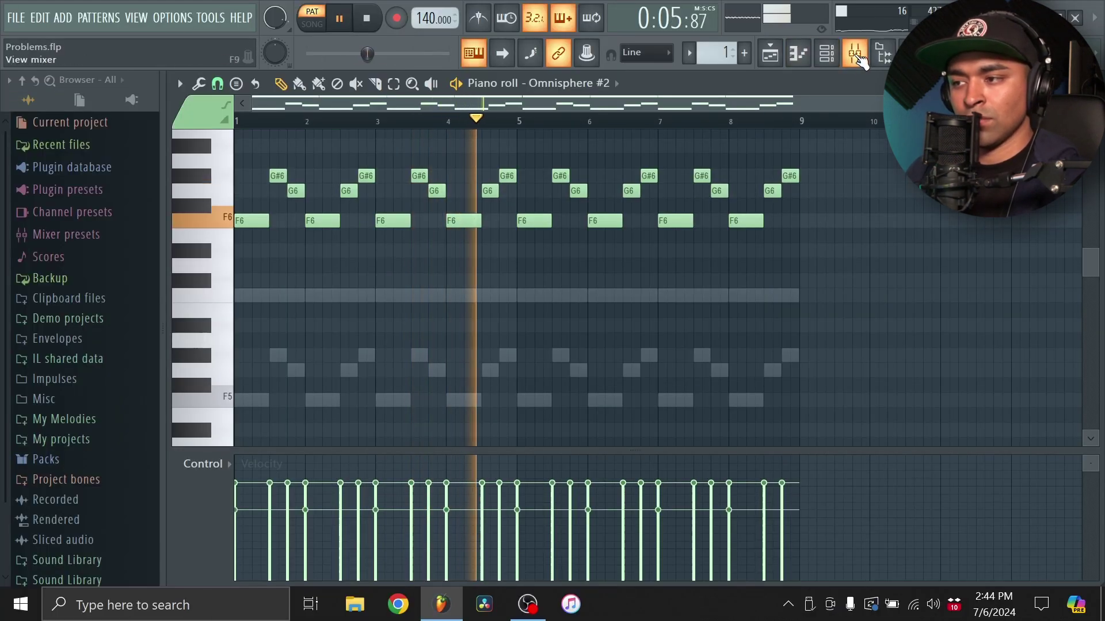
- Add HalfTime and Fruity Parametric EQ 2 with a ~200 Hz low cut to the pad's insert
click(859, 58)
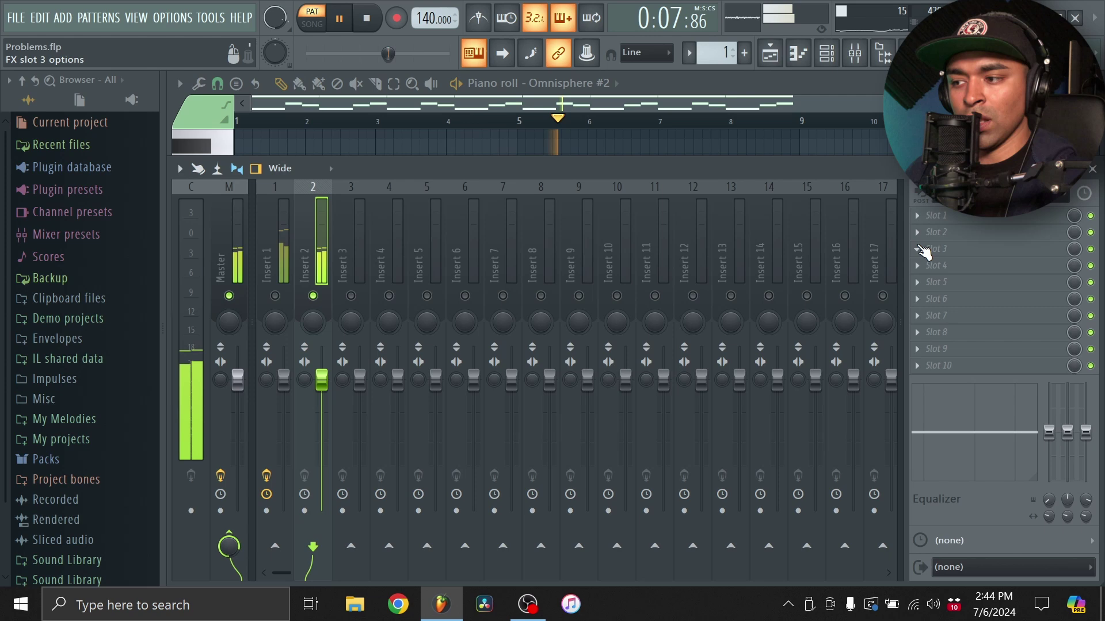
click(948, 251)
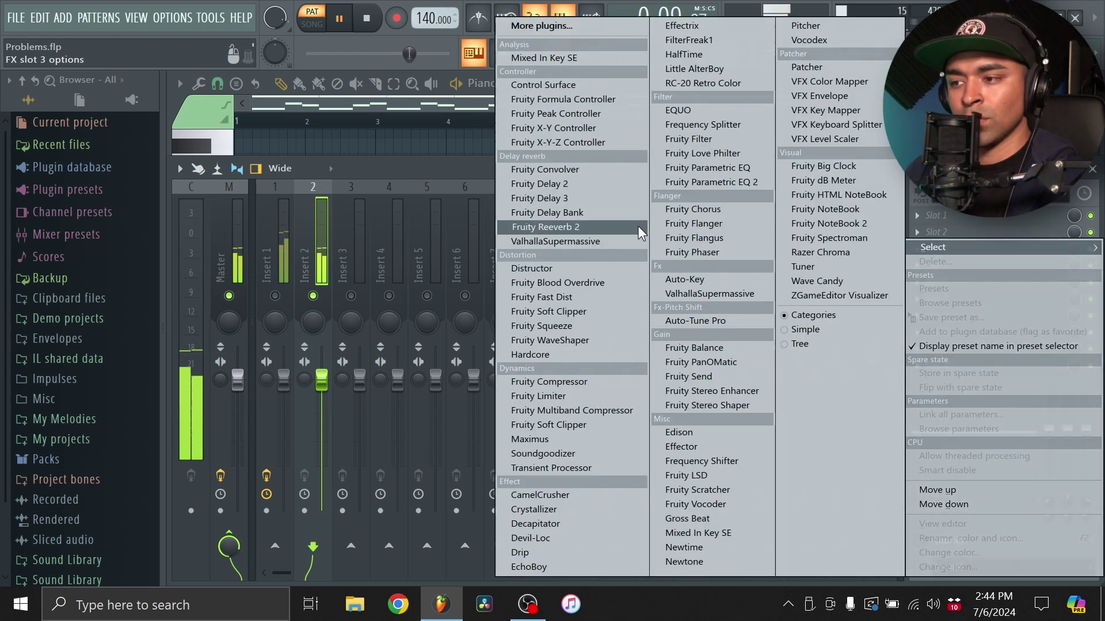
click(570, 230)
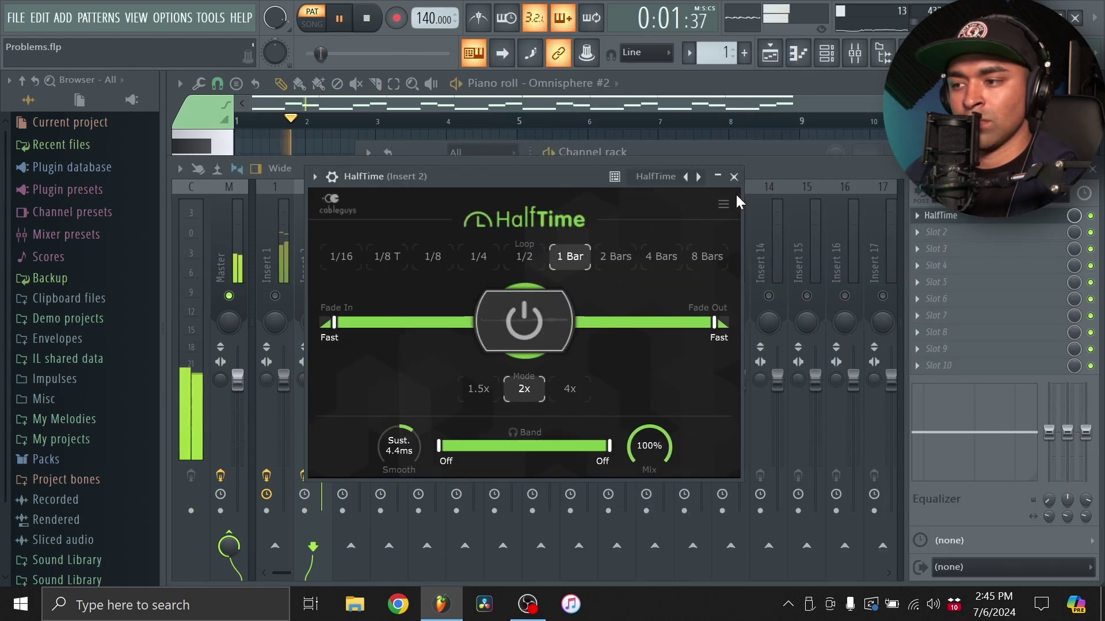
click(735, 177)
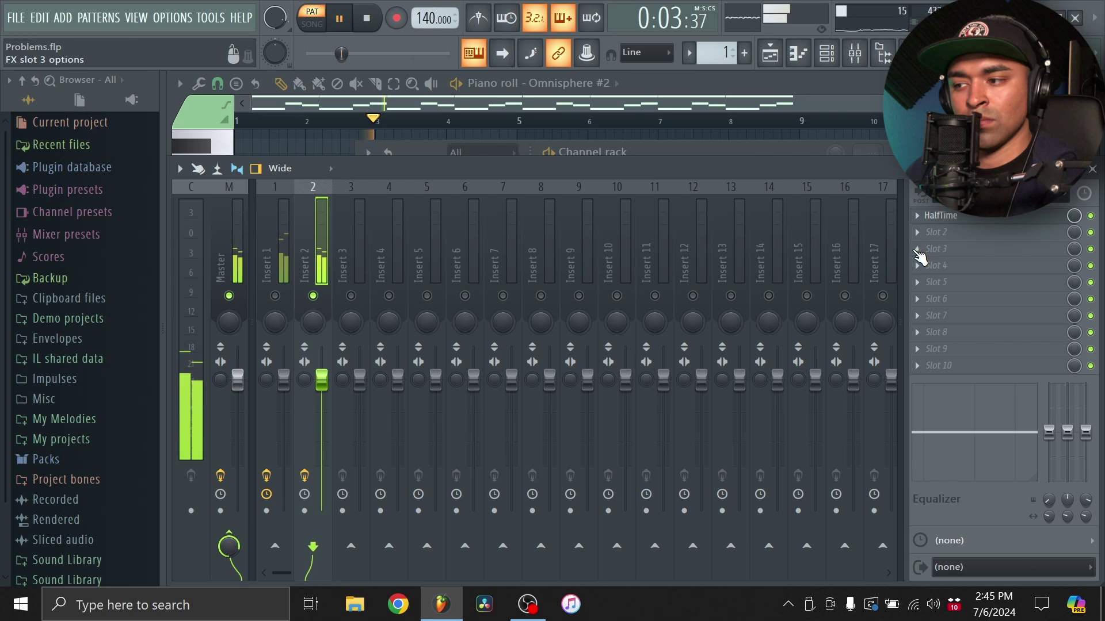
click(946, 268)
click(714, 179)
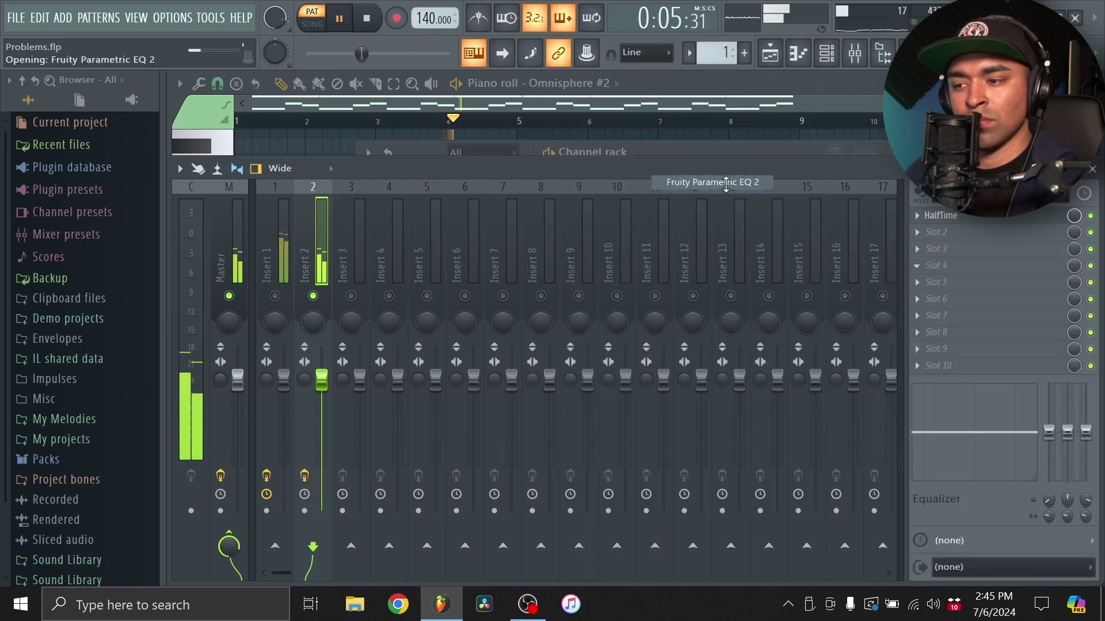
drag(118, 297, 236, 460)
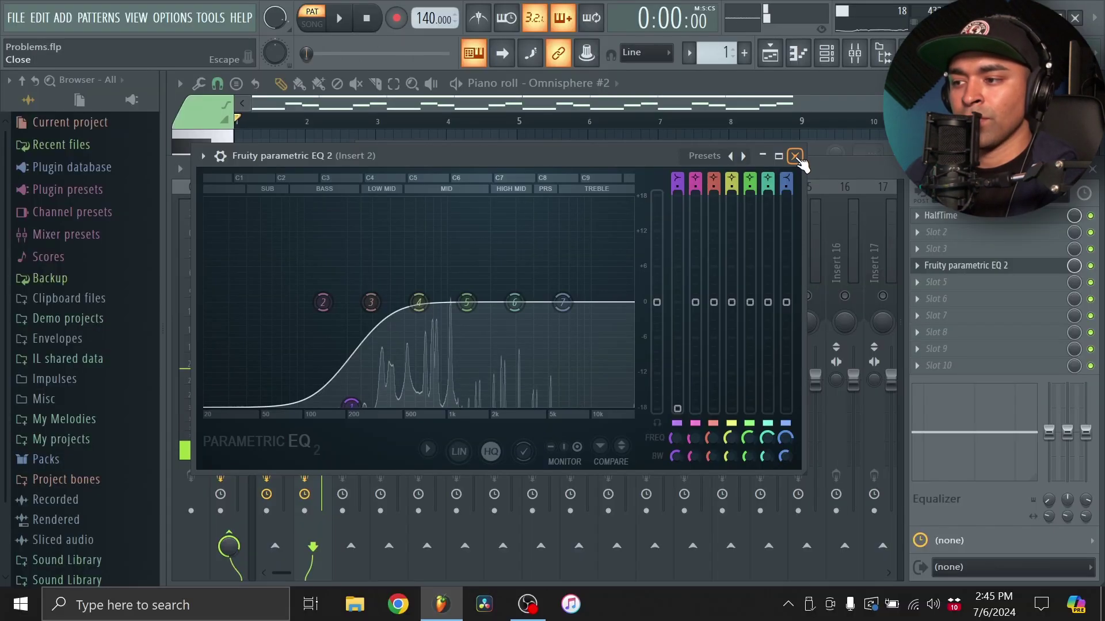
click(797, 155)
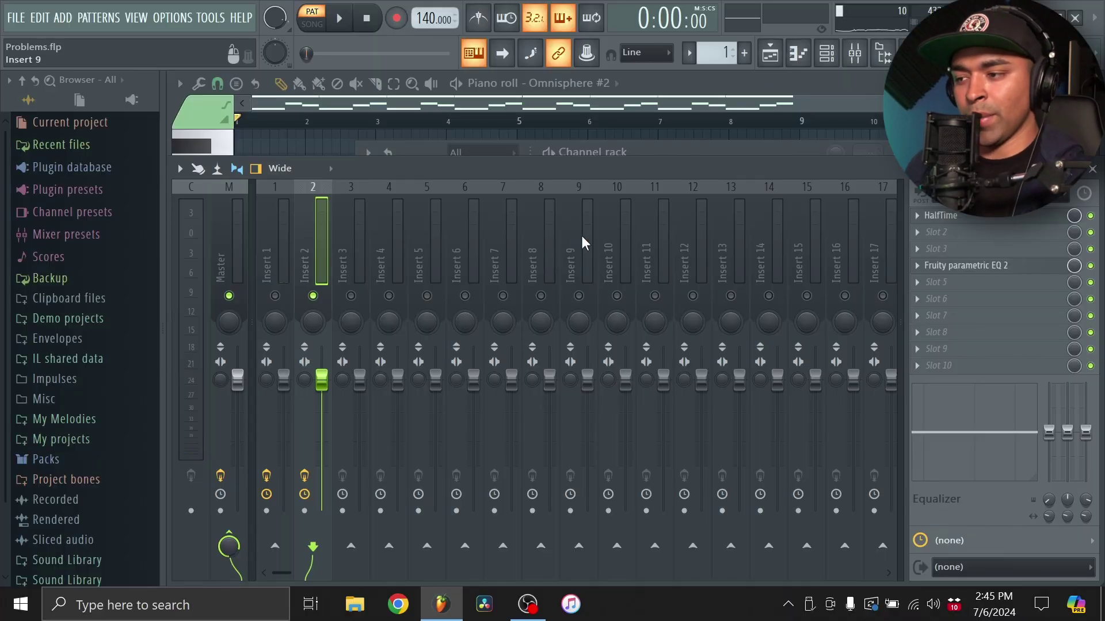
- Change HalfTime's loop length from 1/2 to 1/4
click(974, 219)
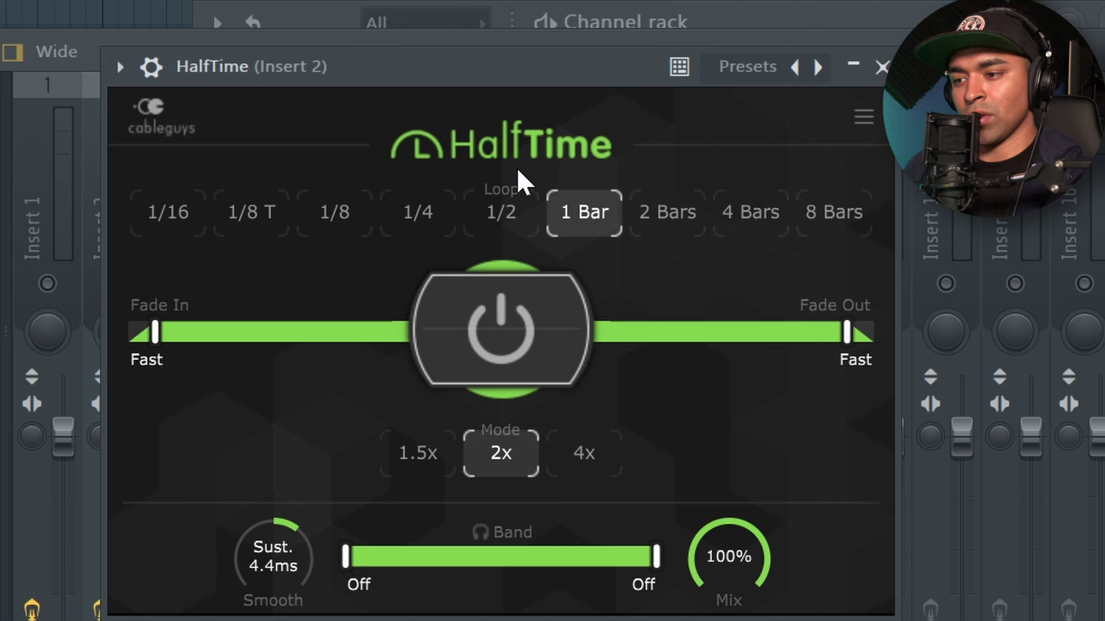
click(512, 211)
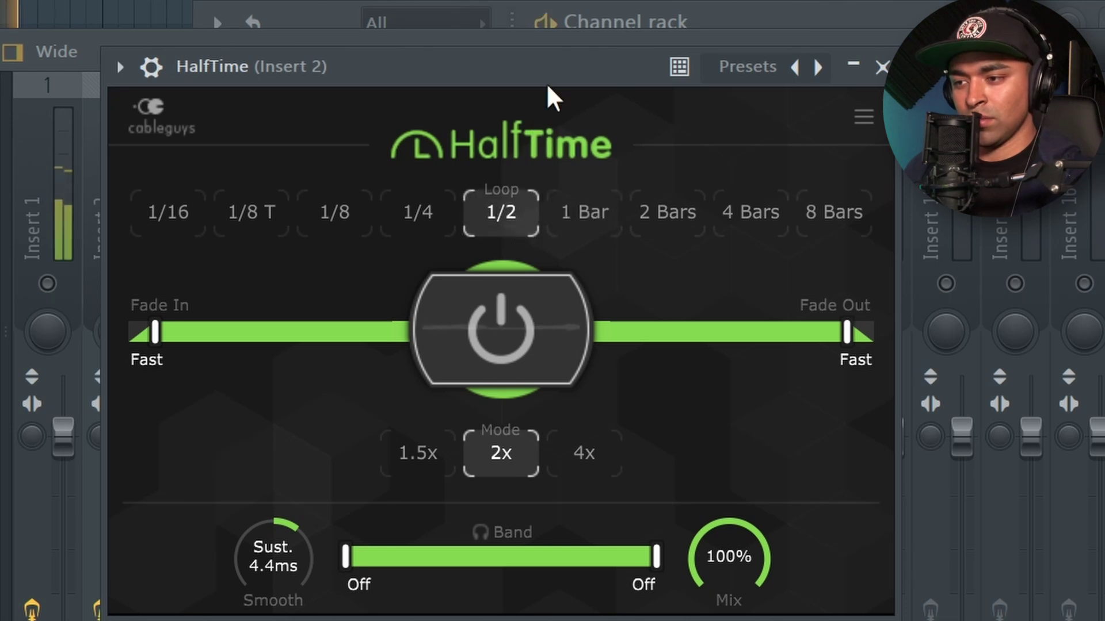
drag(546, 69, 575, 59)
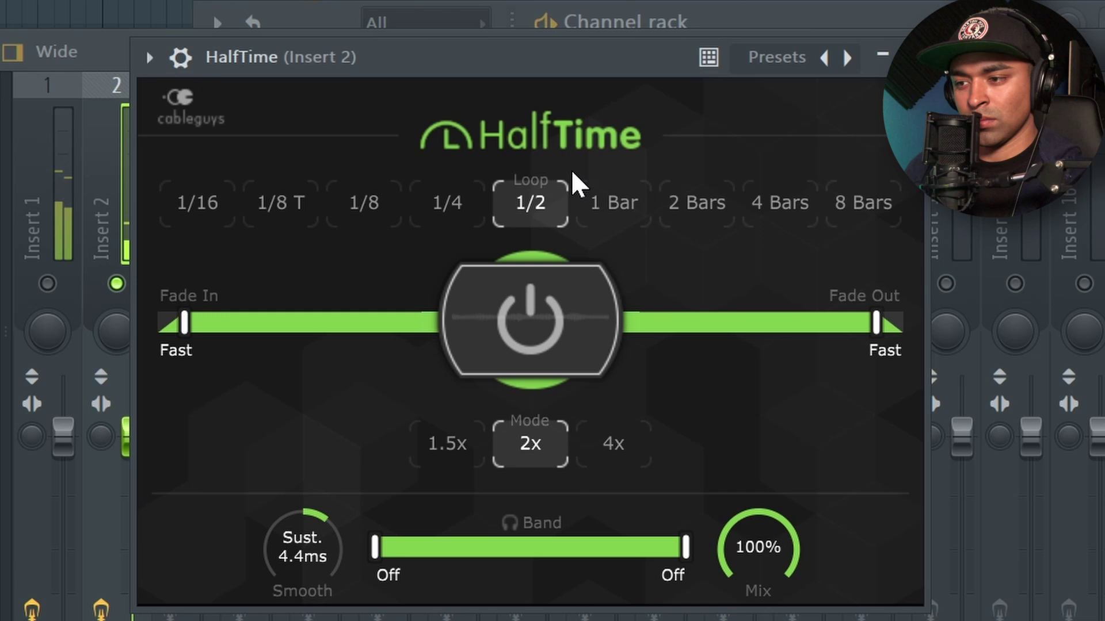
click(463, 207)
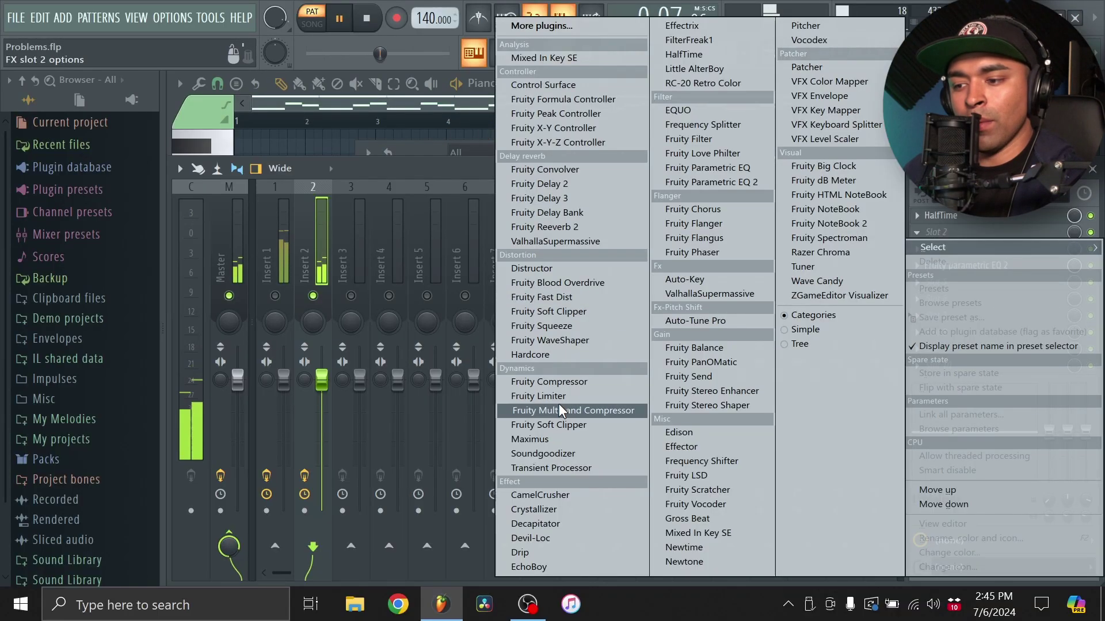
- Load CamelCrusher into the pad's second effect slot and release the solo on Insert 2
click(567, 496)
drag(430, 304, 505, 215)
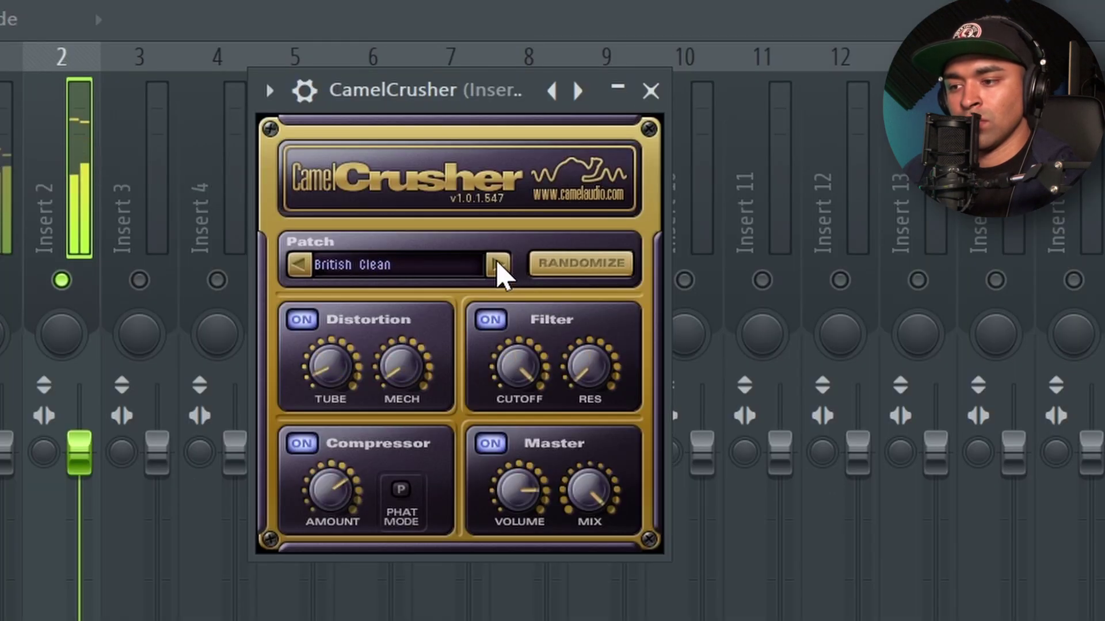
click(651, 91)
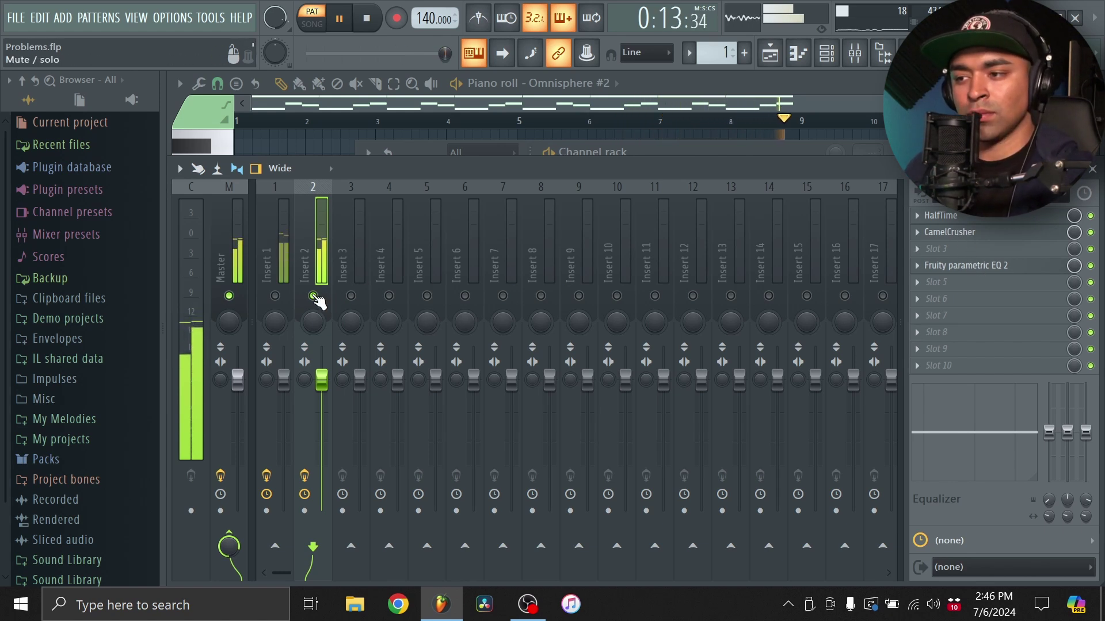
right_click(314, 296)
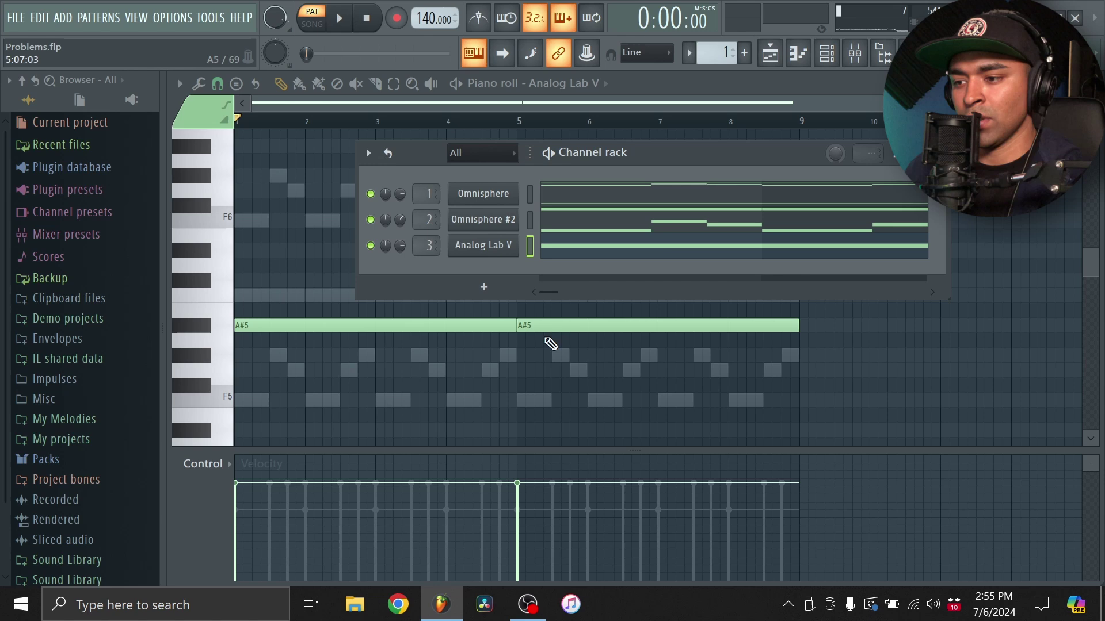
- Hide the channel rack and play back the Analog Lab V piano-roll melody, toggling the mixer
click(826, 53)
click(855, 53)
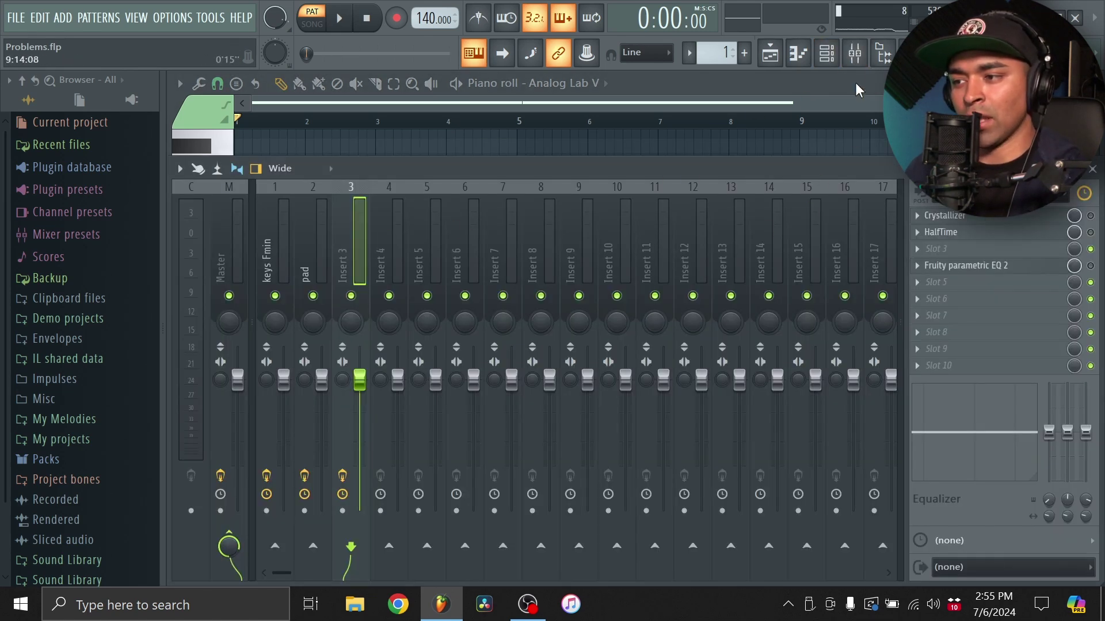
click(854, 53)
key(space)
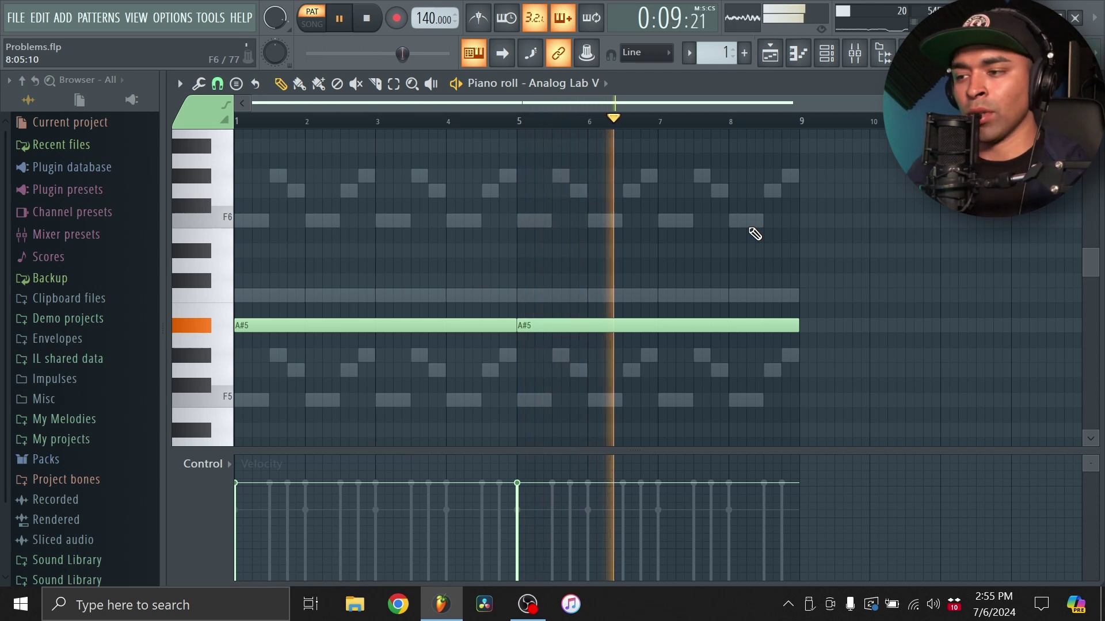
key(space)
click(855, 53)
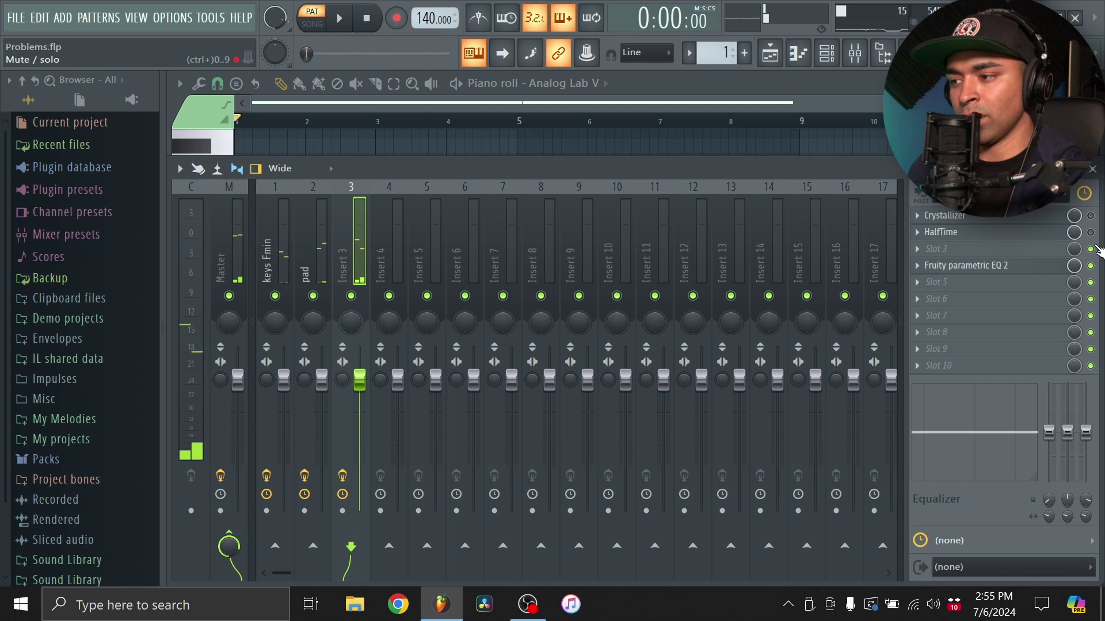
click(855, 53)
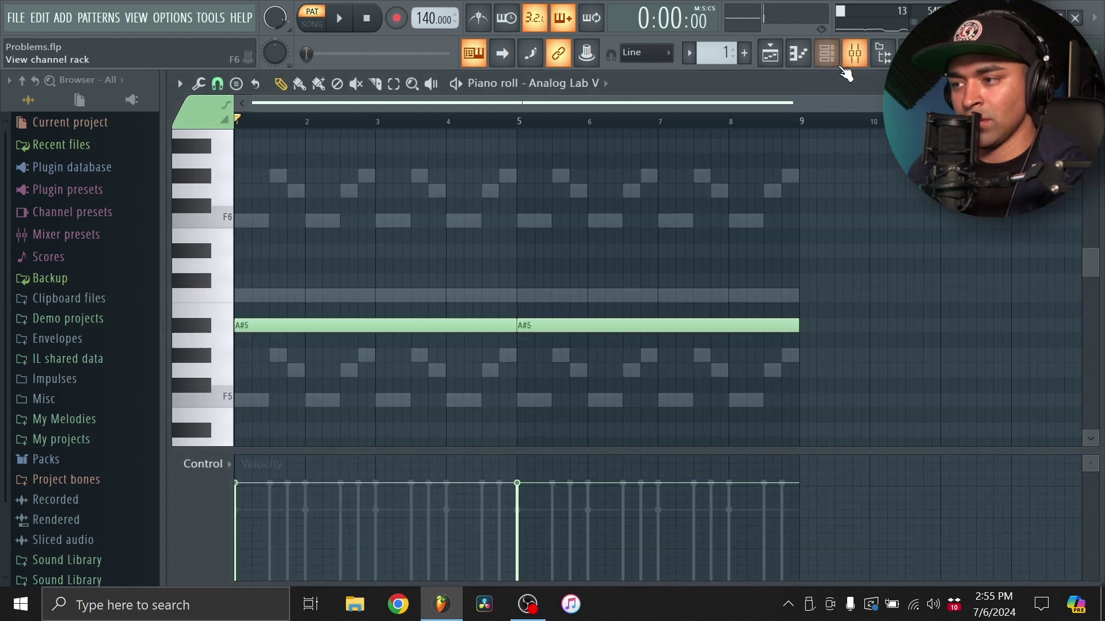
click(827, 53)
click(826, 53)
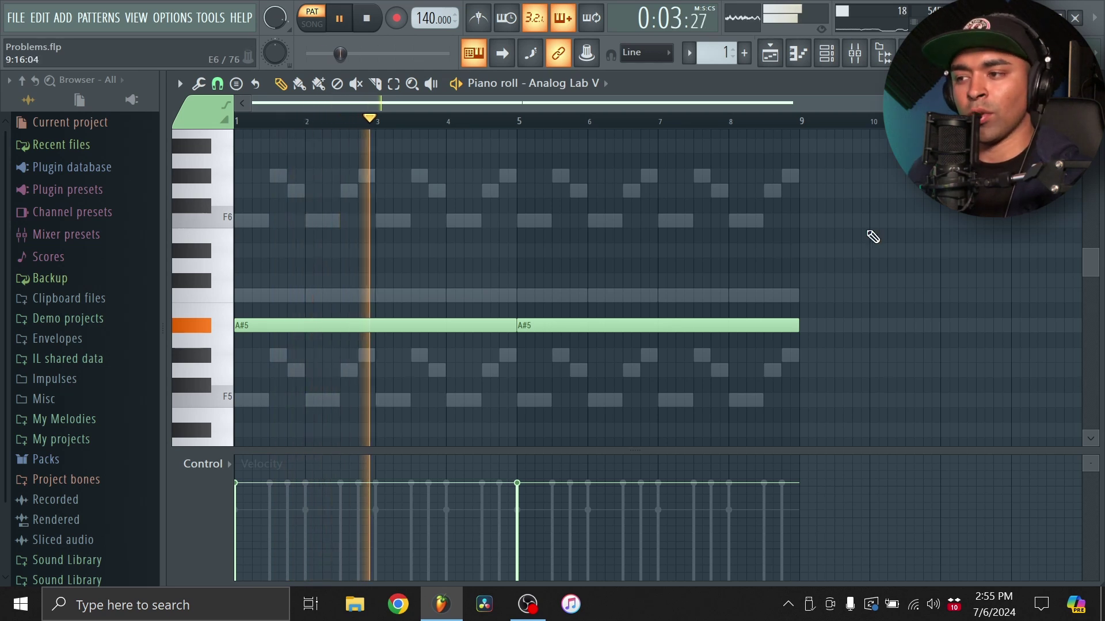
- Review the Crystallizer, HalfTime and parametric EQ effects on mixer insert 3
key(F9)
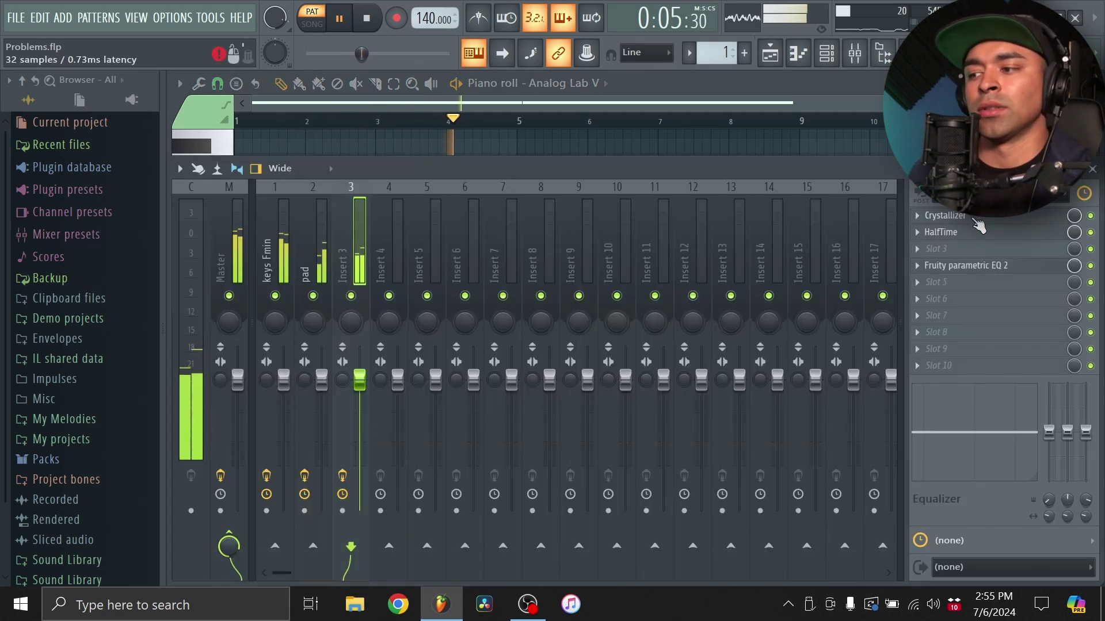
click(976, 219)
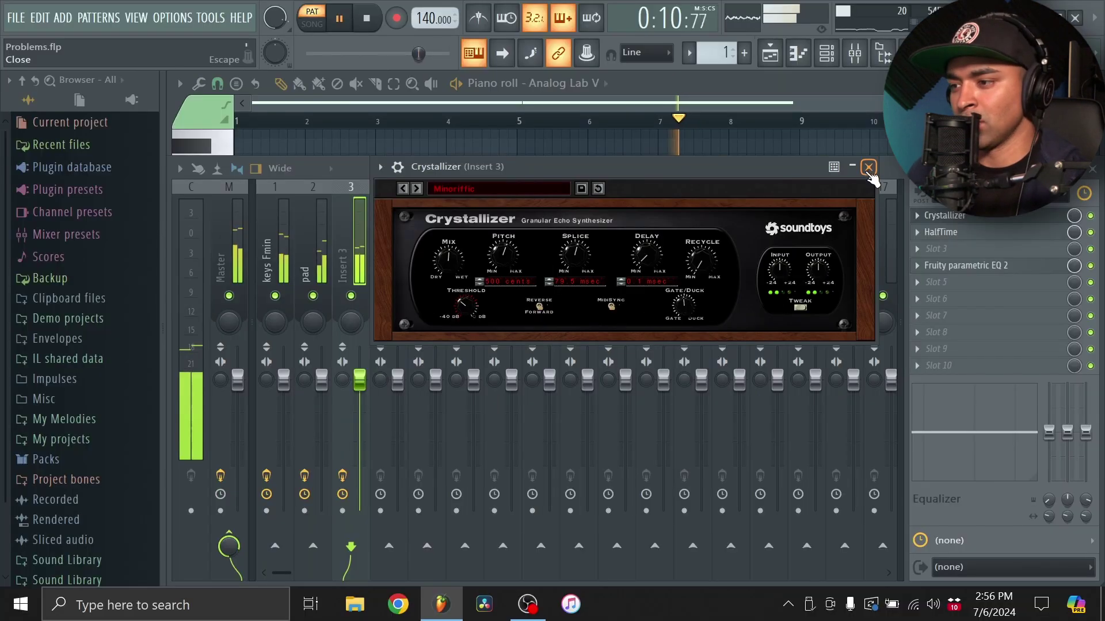
click(889, 53)
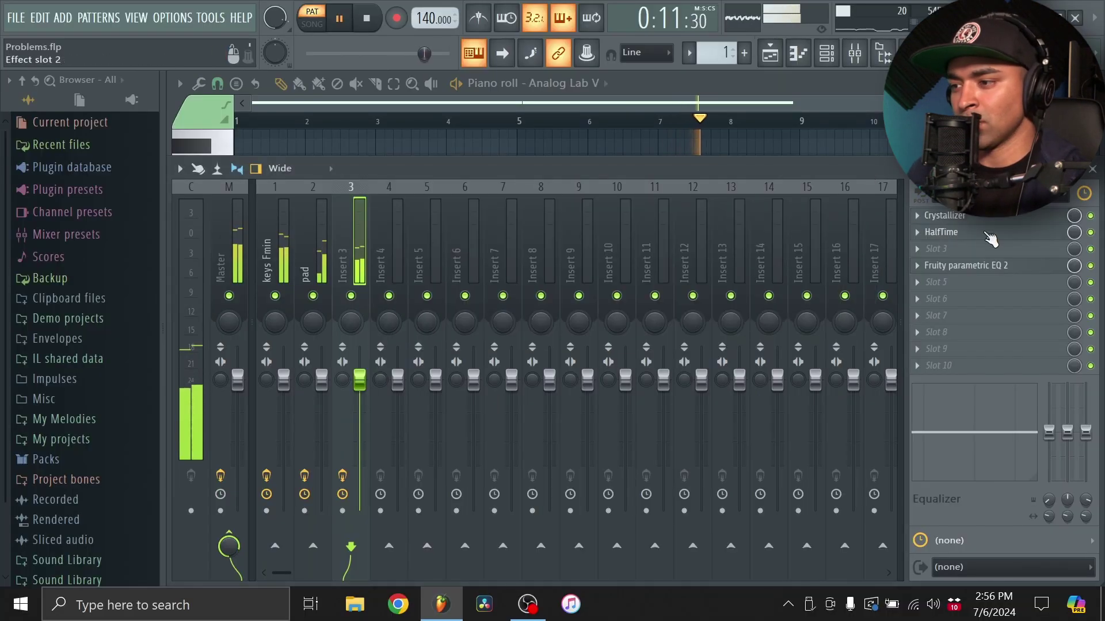
click(979, 236)
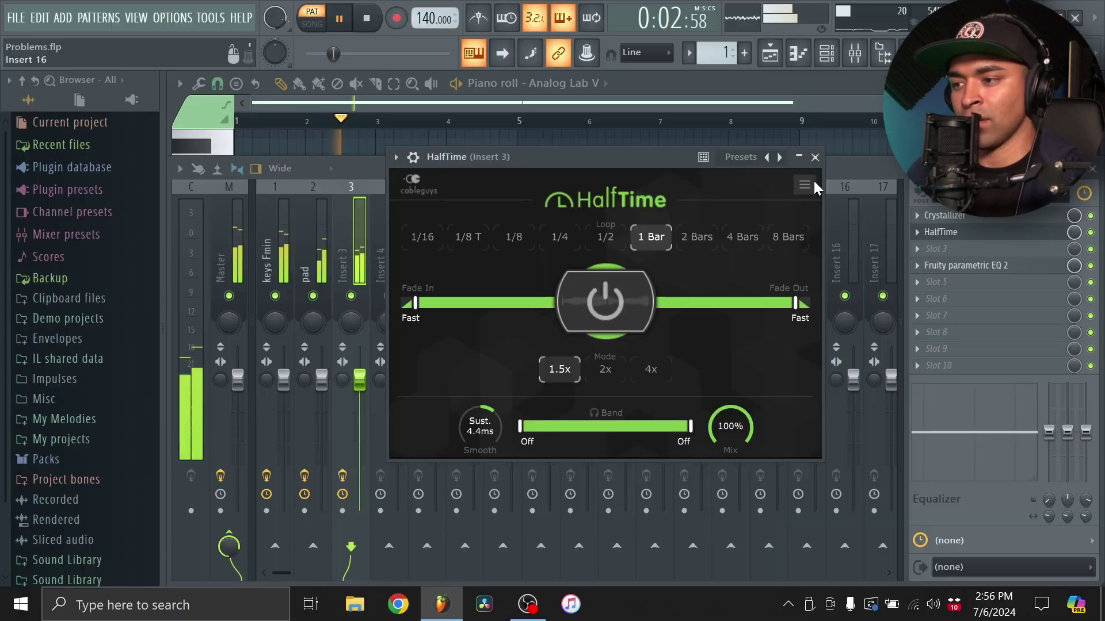
click(877, 42)
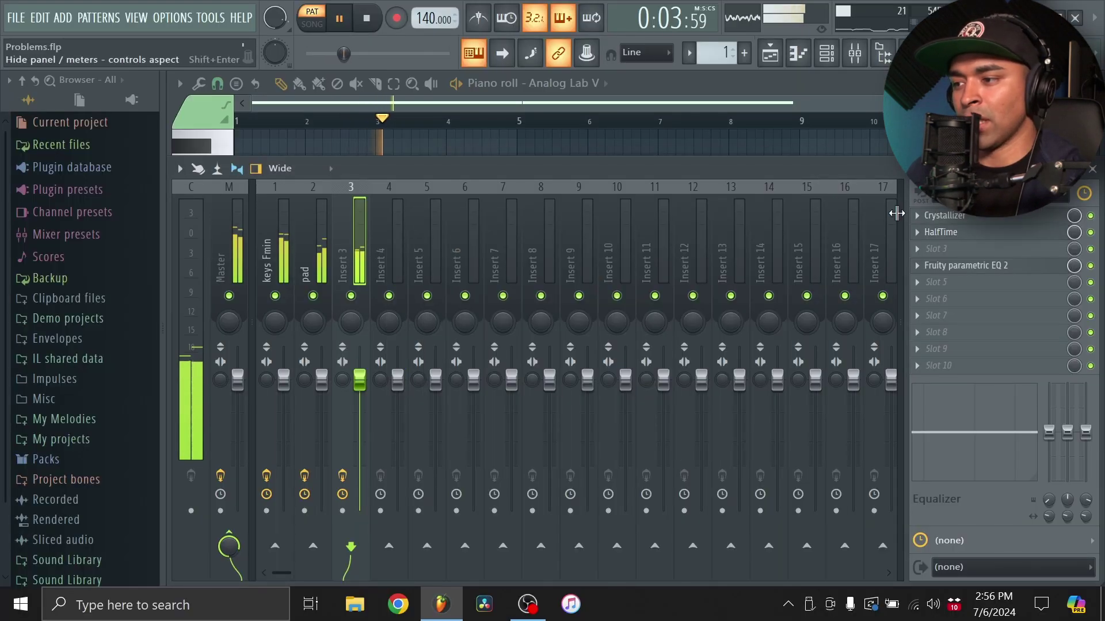
click(978, 265)
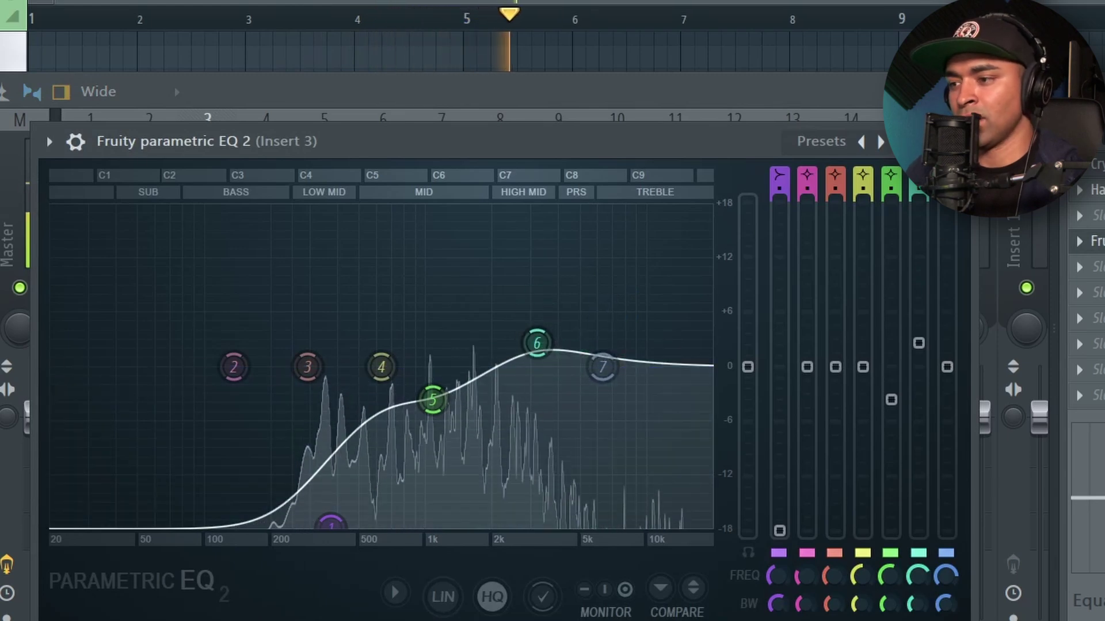
click(967, 150)
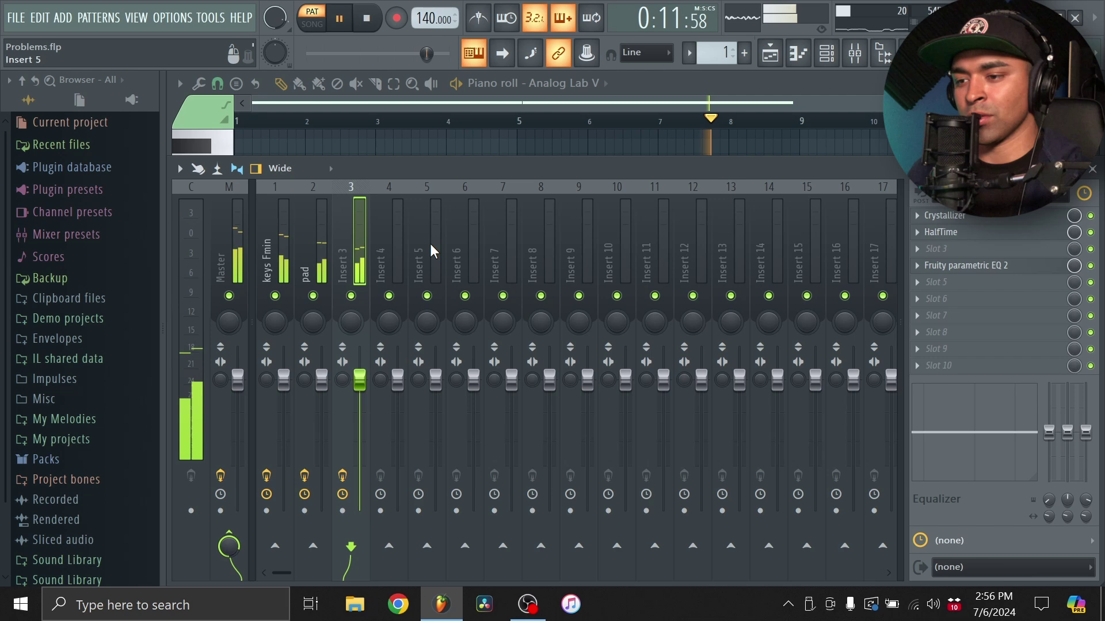
- Bring up the channel rack over the mixer and adjust the Analog Lab V channel's knob
click(832, 50)
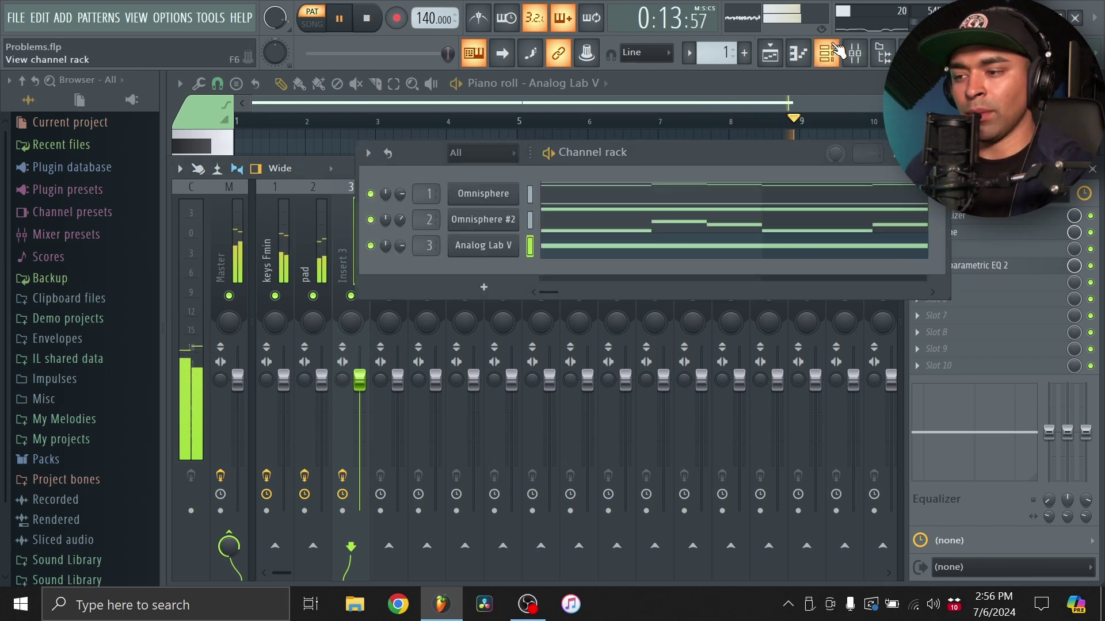
drag(400, 246, 400, 239)
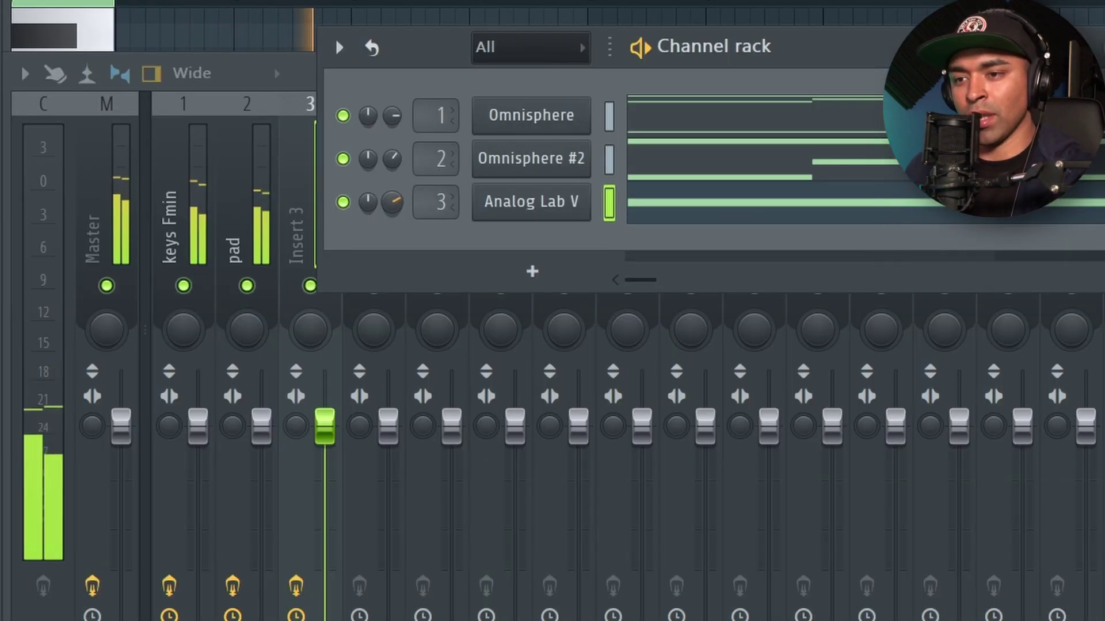
drag(401, 199, 405, 214)
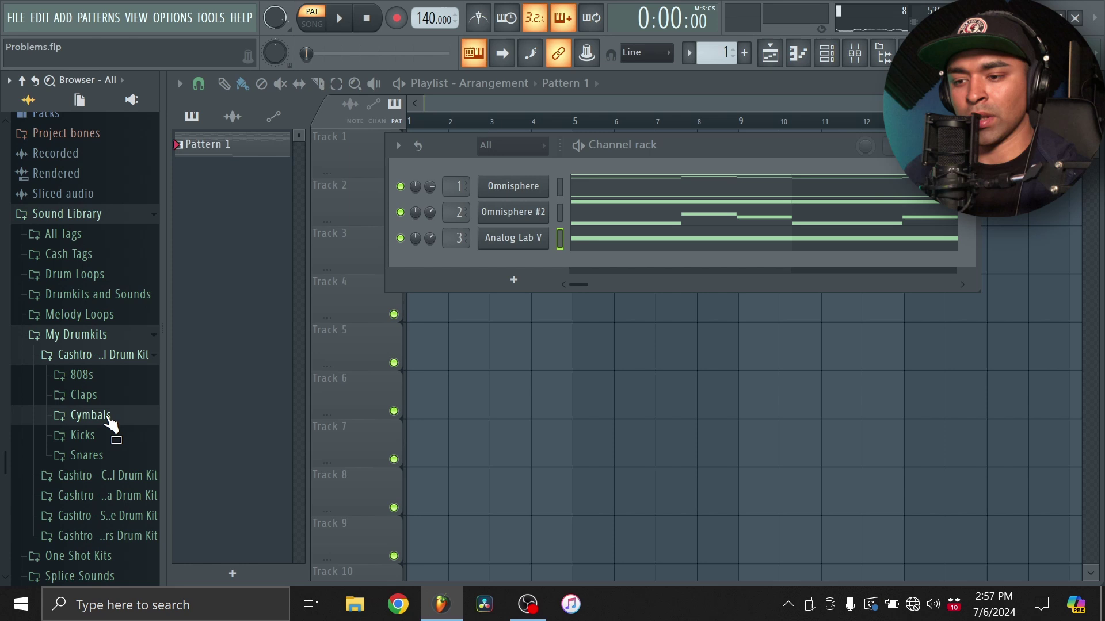
- Add the Cashtro_HH_Stizz hi-hat from Cymbals as a channel, filling every 2 steps
click(108, 418)
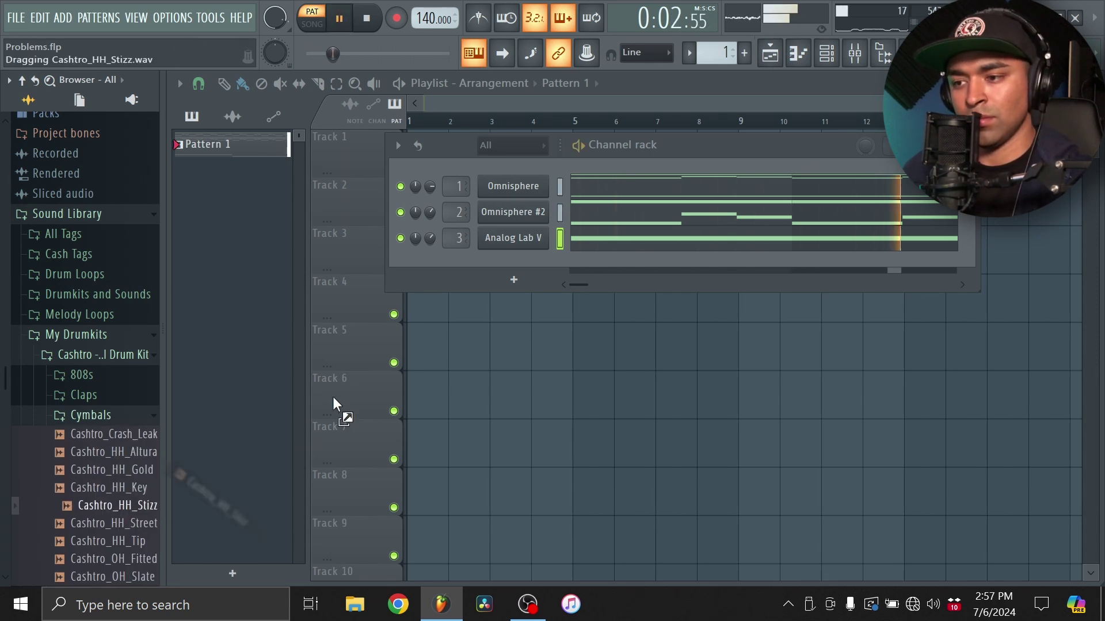
drag(494, 255, 496, 264)
right_click(510, 266)
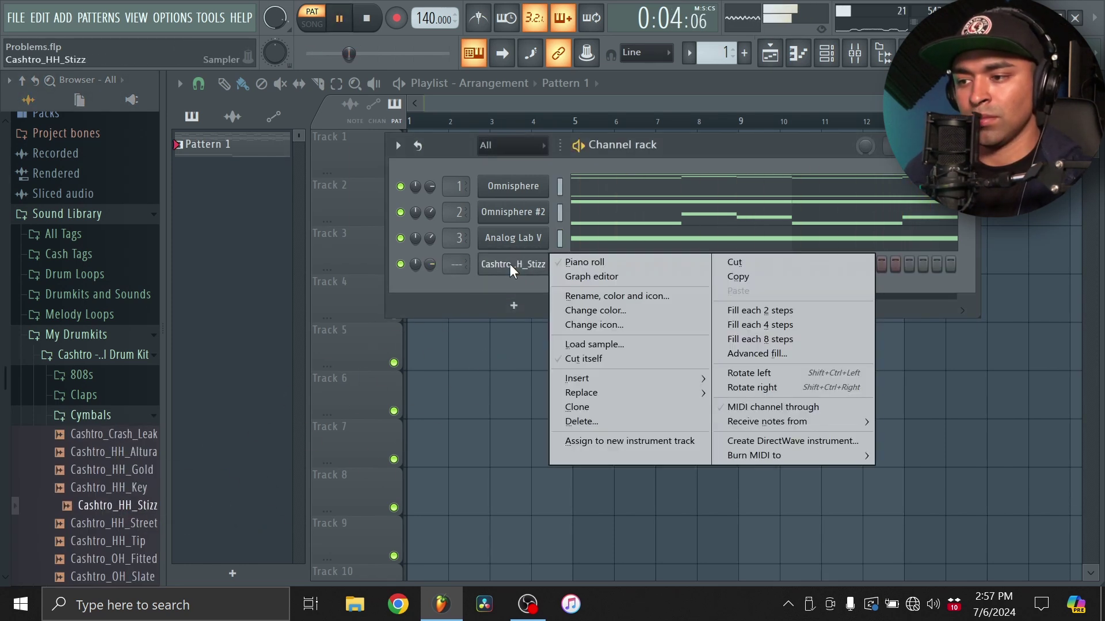
click(745, 309)
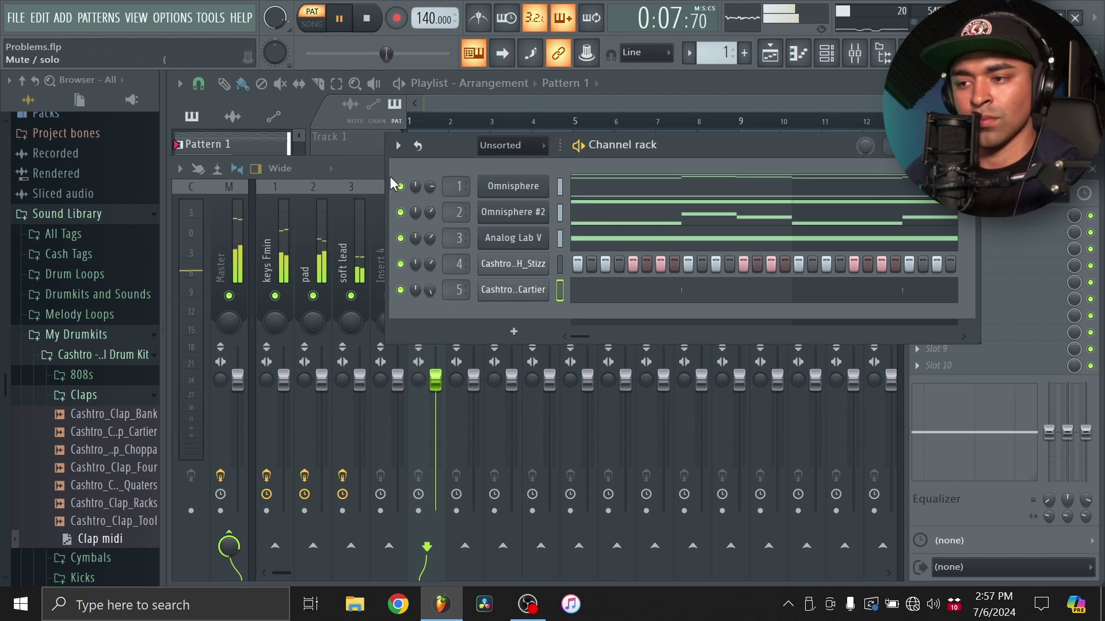
- Collapse the Claps sample folder and expand the 808s folder
key(F6)
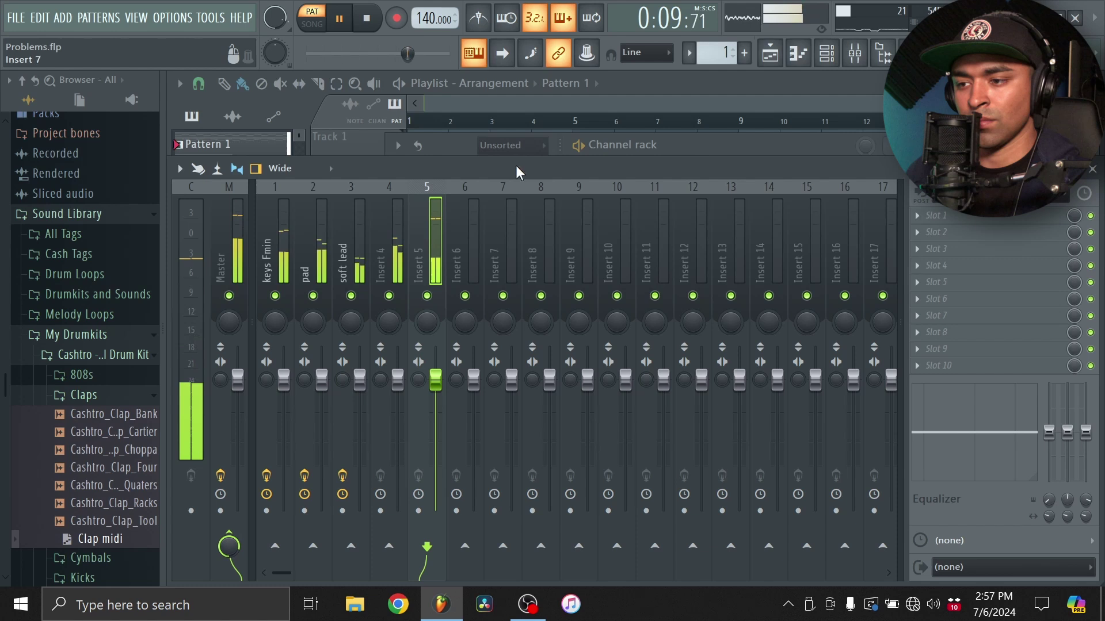
key(F6)
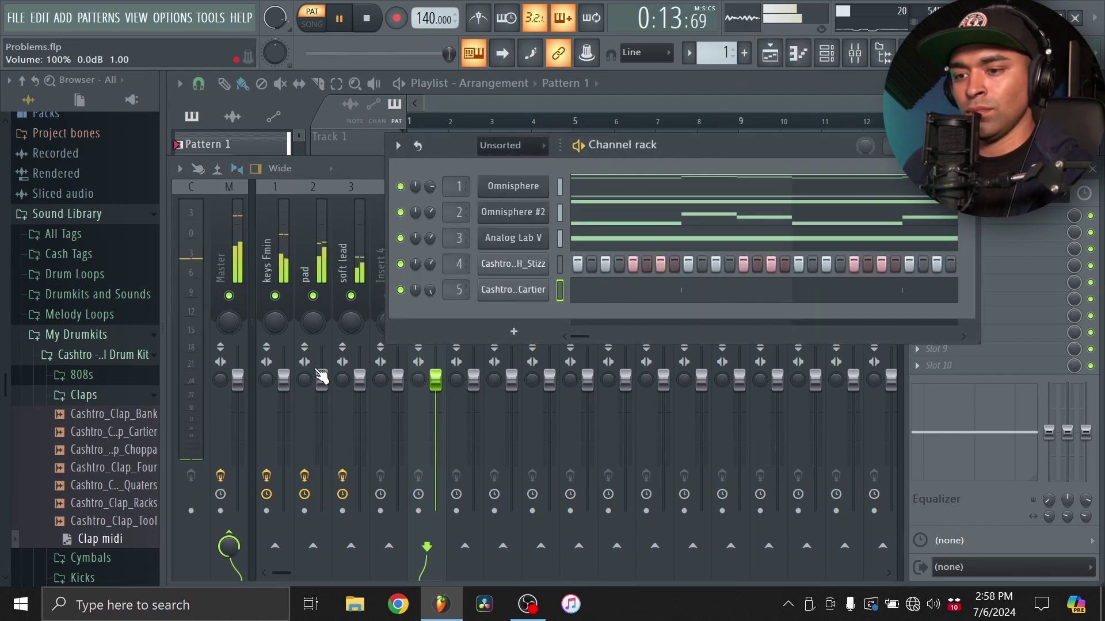
click(137, 397)
click(137, 380)
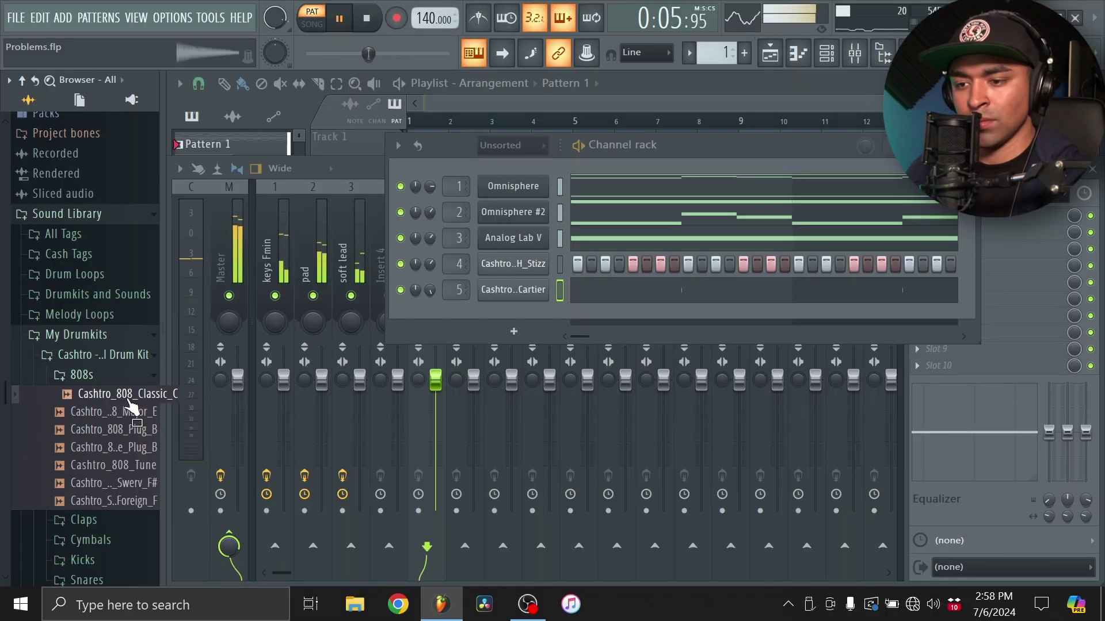
- Load Cashtro_808_Classic_C.wav as a new sampler channel and raise its fade-out so the 808 tails off
drag(541, 318, 537, 320)
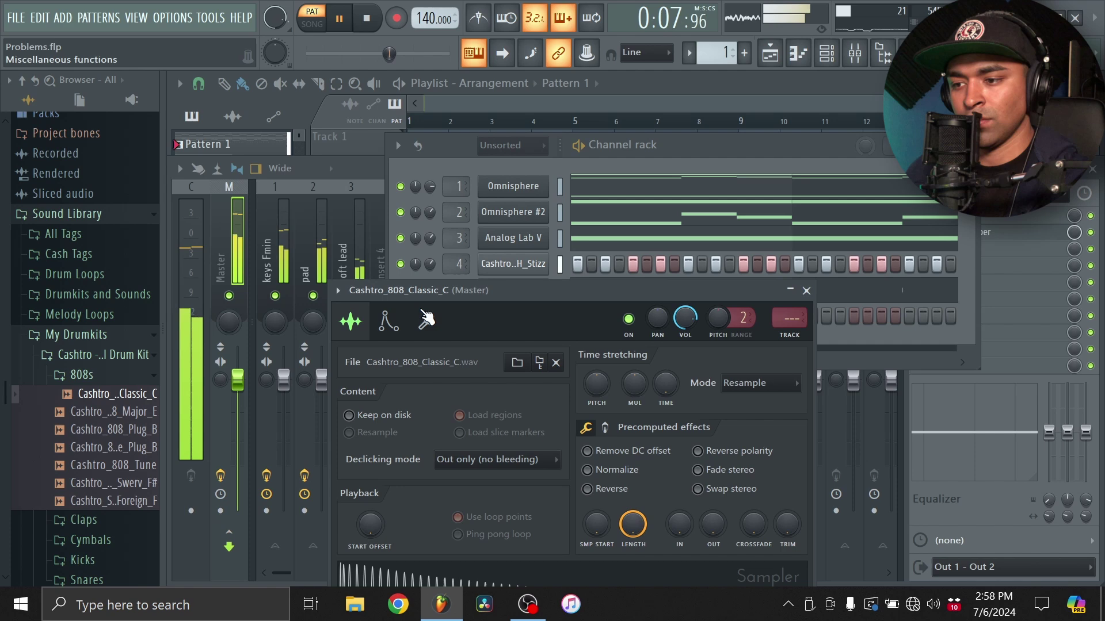
click(426, 319)
drag(461, 290, 403, 165)
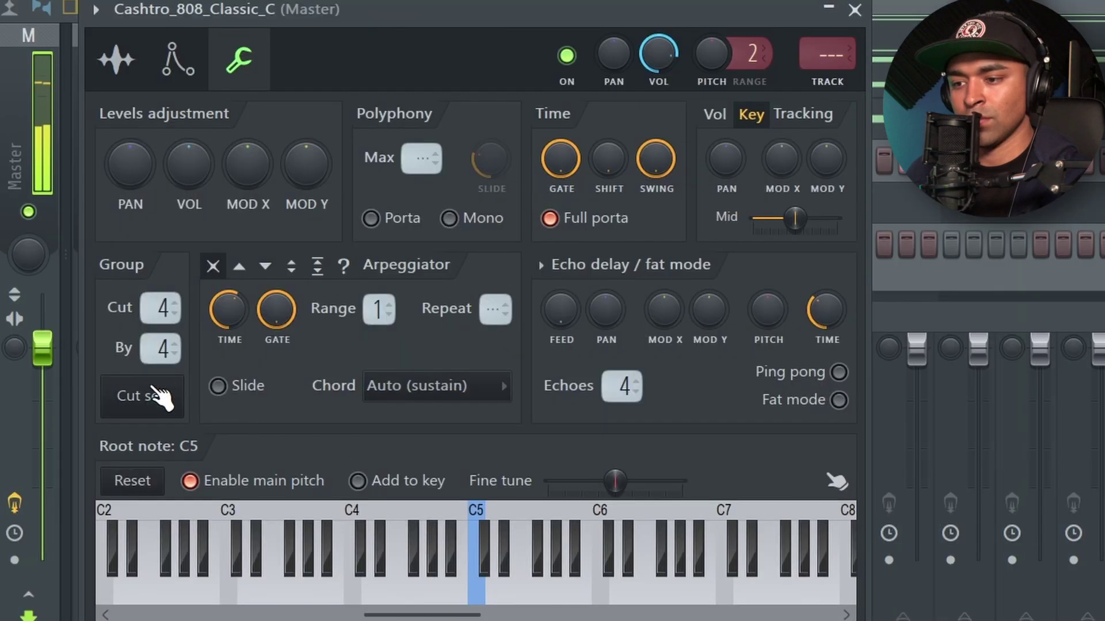
click(117, 60)
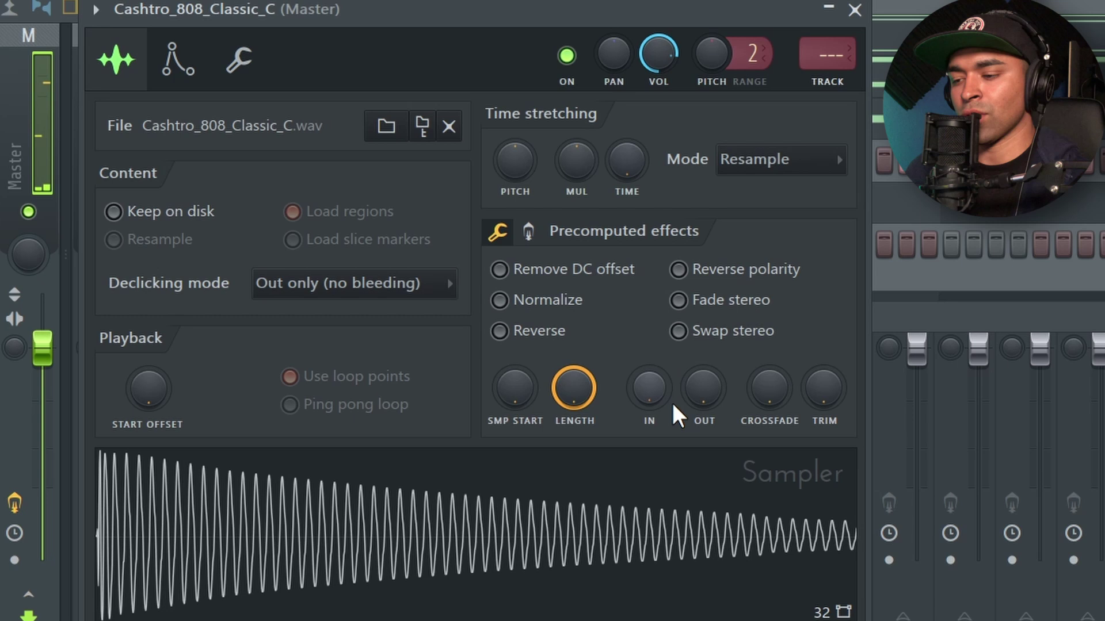
drag(706, 395, 706, 371)
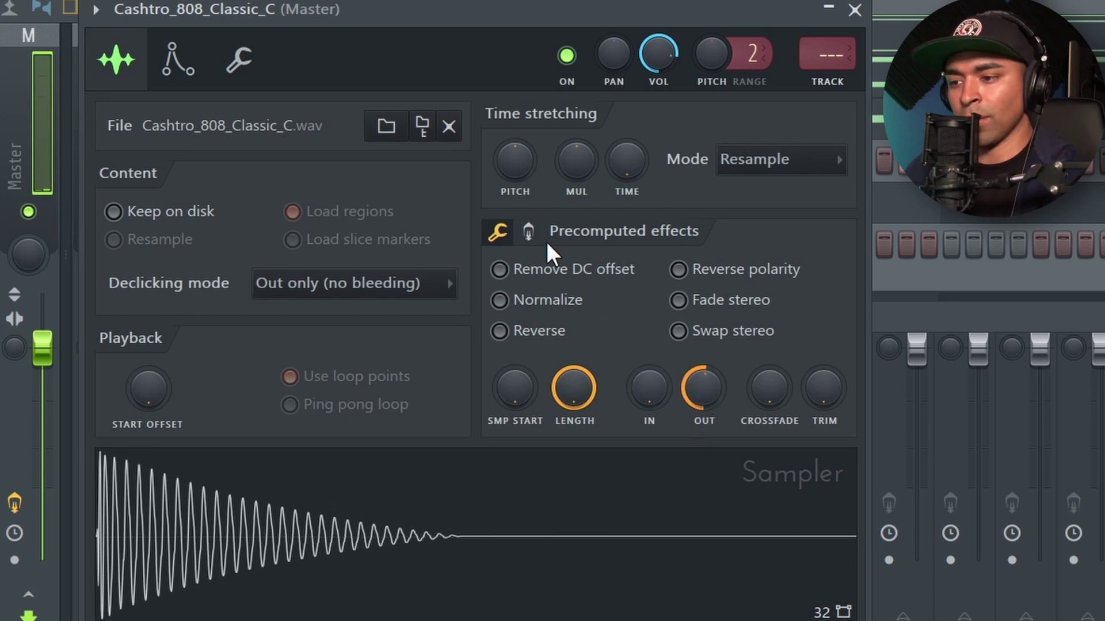
click(528, 232)
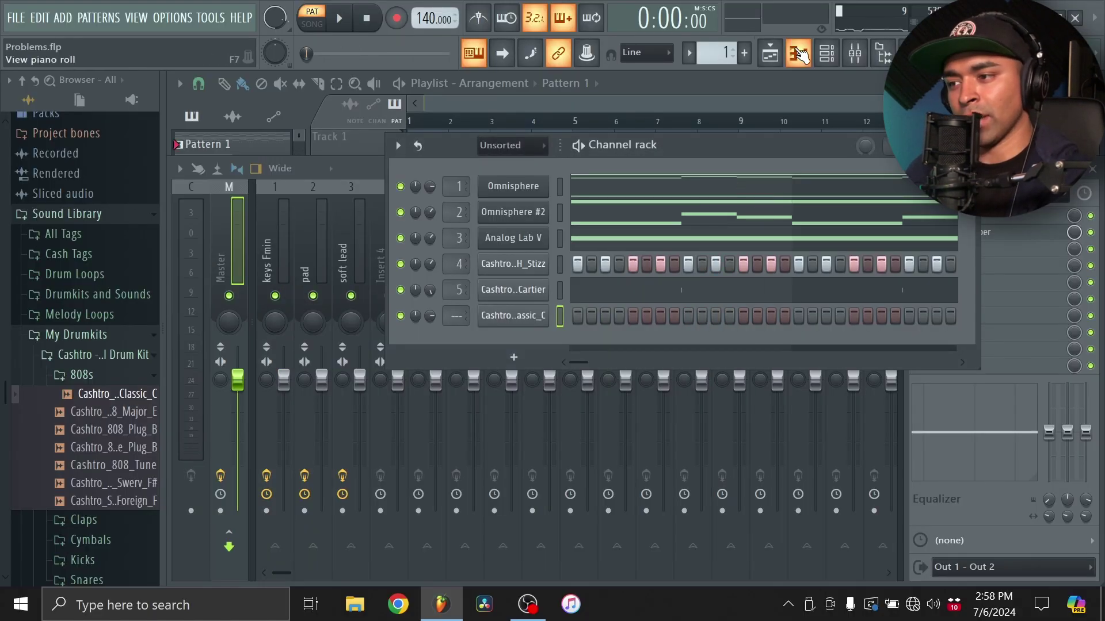
- Draw a short F5 808 note at bar 1 in the 808 piano roll
click(799, 53)
scroll(287, 374, down, 4)
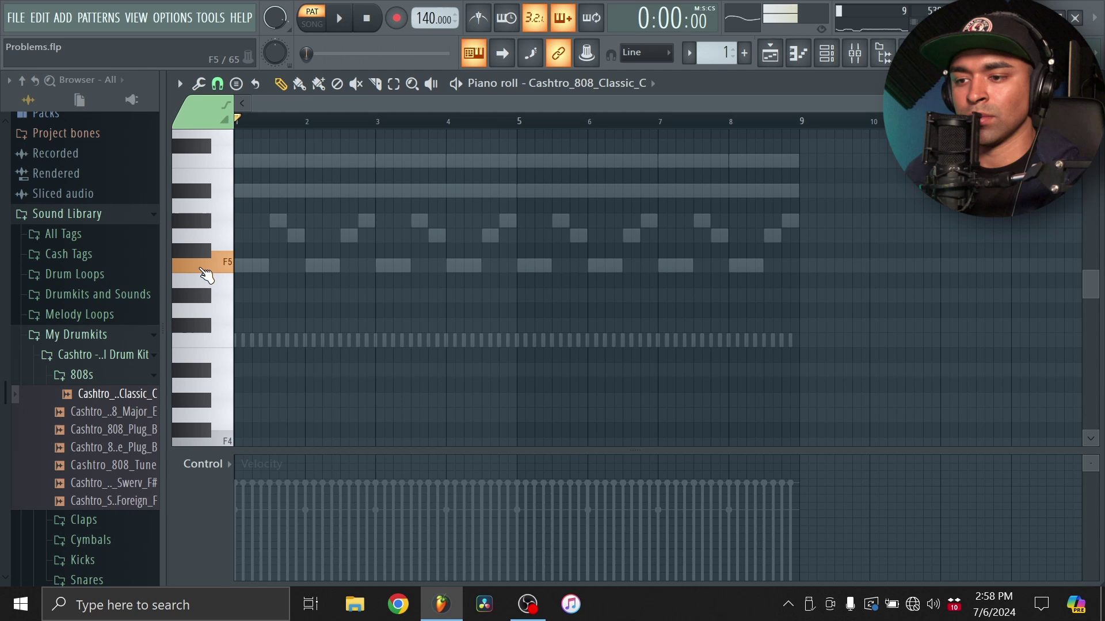
click(239, 265)
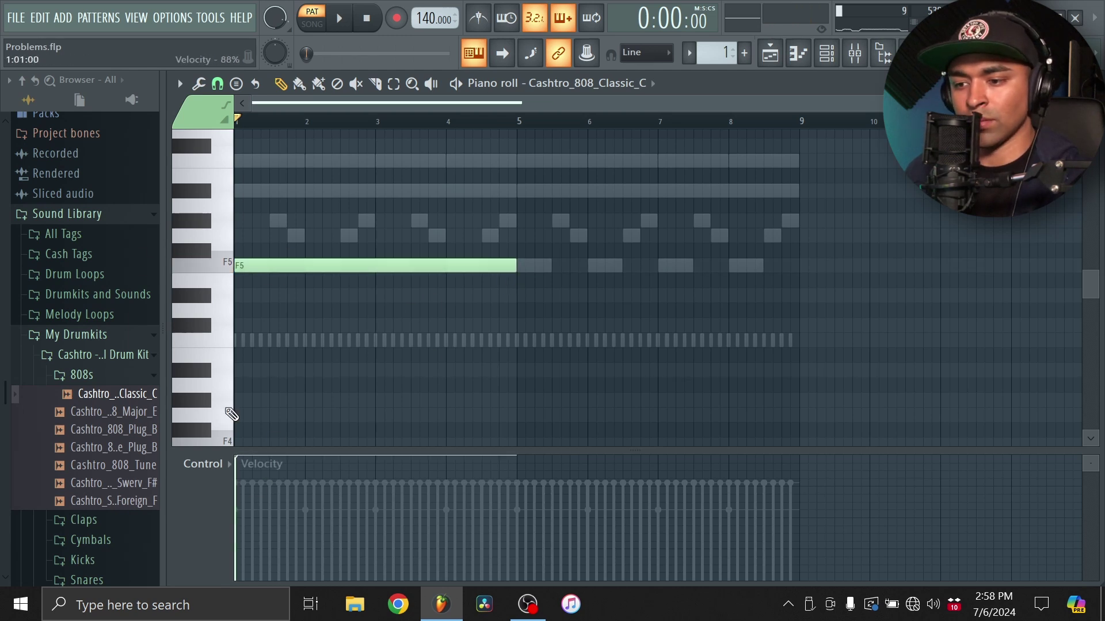
key(space)
key(ctrl+z)
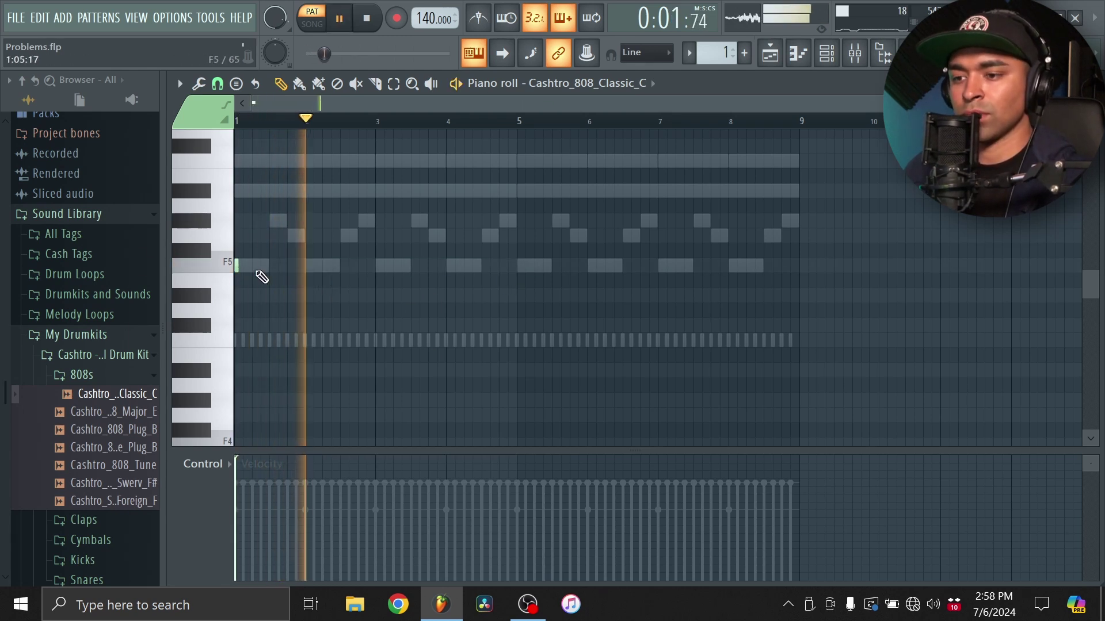
scroll(235, 265, up, 1)
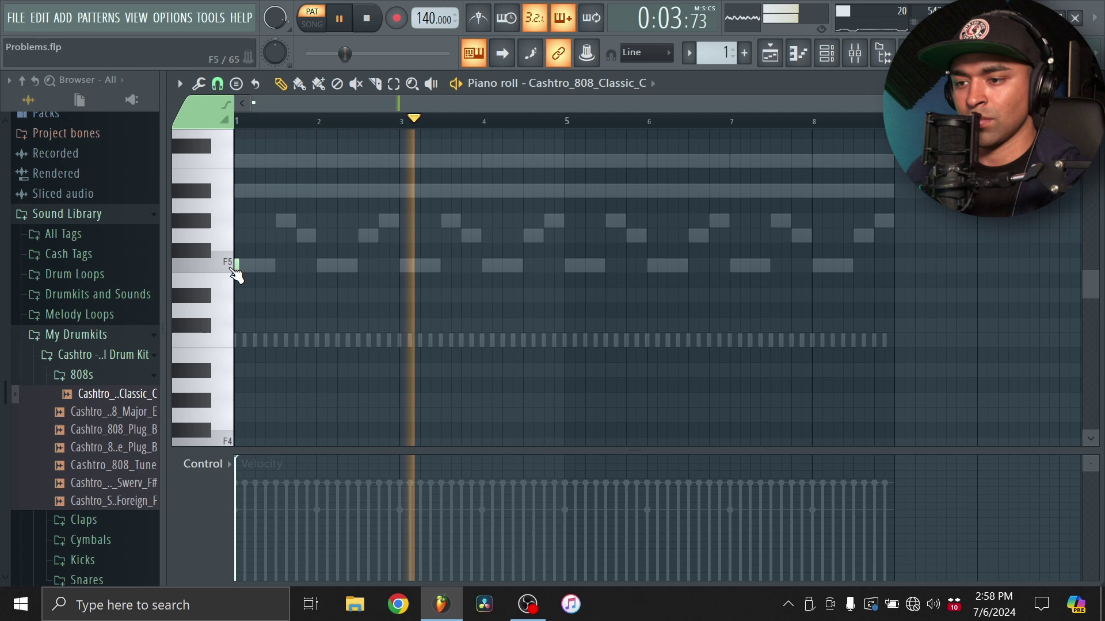
- Add three more short F5 notes after bar 2, then delete the unwanted F5 notes
click(308, 265)
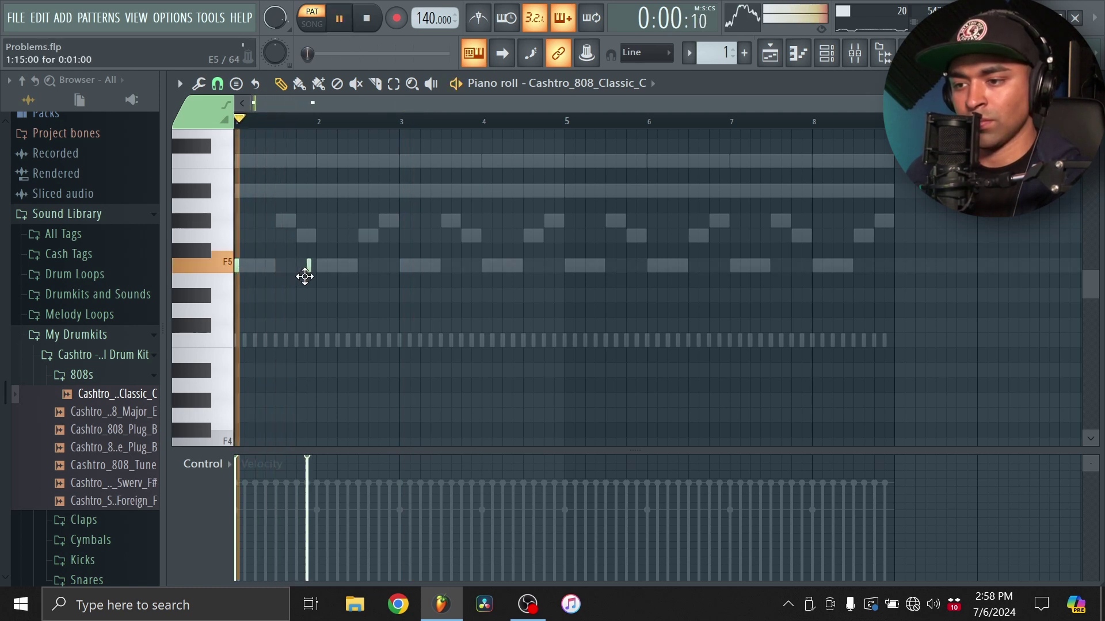
click(339, 265)
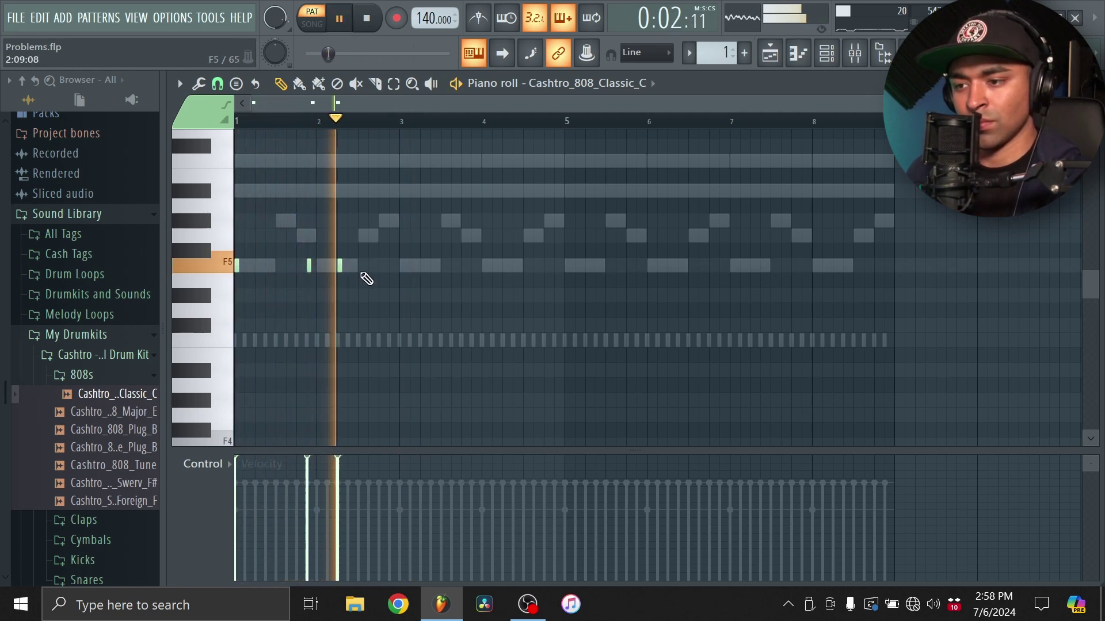
click(370, 265)
key(space)
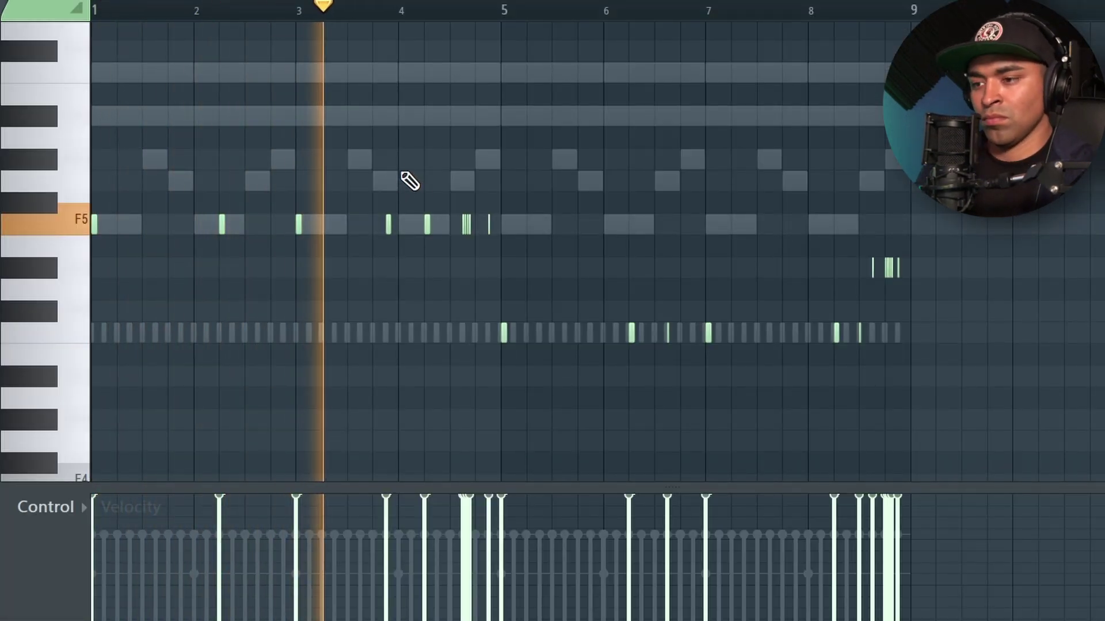
right_click(388, 225)
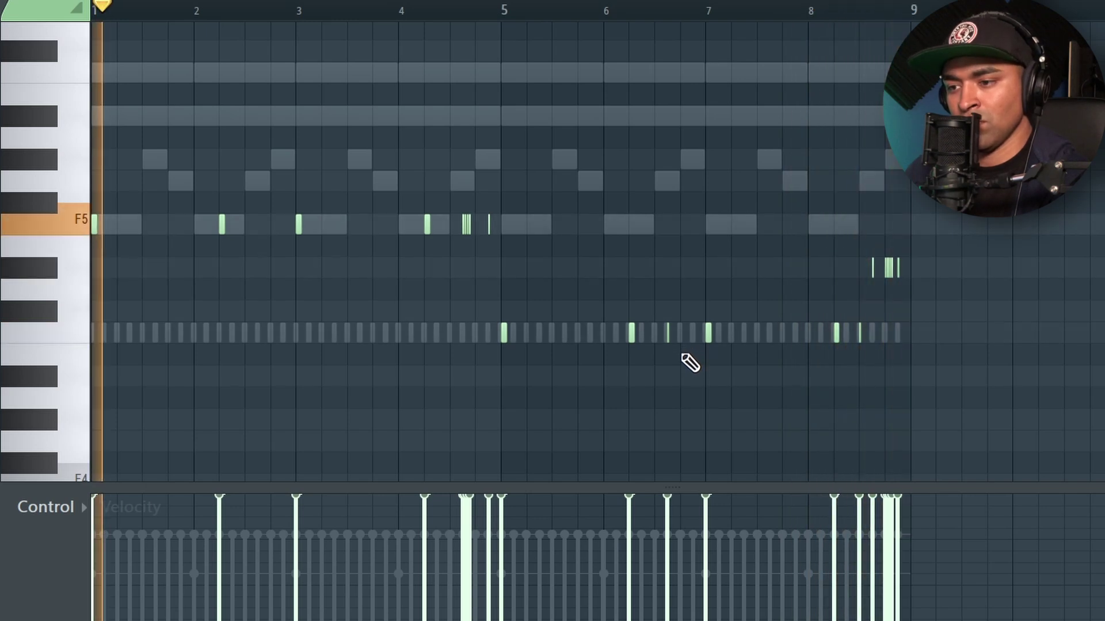
right_click(222, 226)
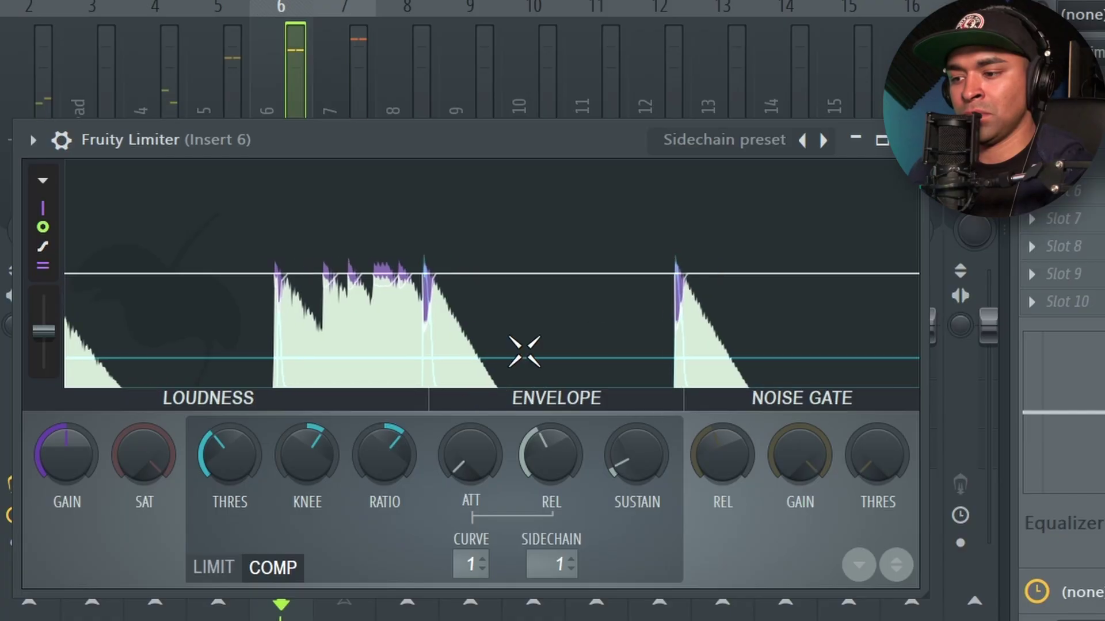
- Lower the Fruity Limiter's THRES slightly on the Sidechain preset using the scroll wheel
scroll(236, 437, down, 2)
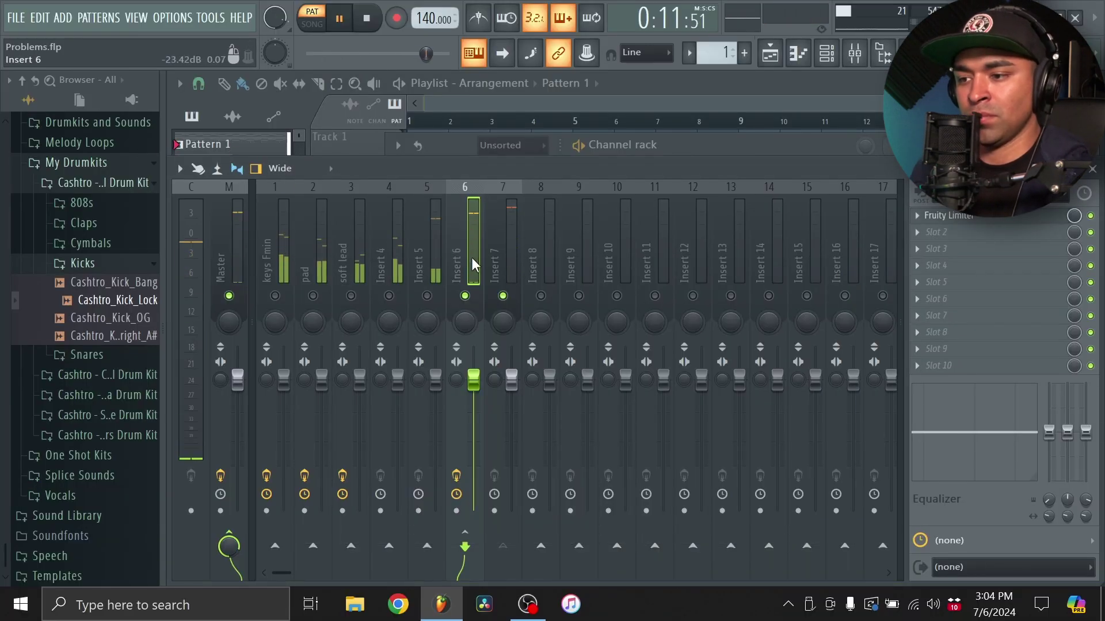
- Rename mixer insert 6, then bring up the Cashtro_HH_Stizz hi-hat piano roll and play it
right_click(458, 256)
click(512, 165)
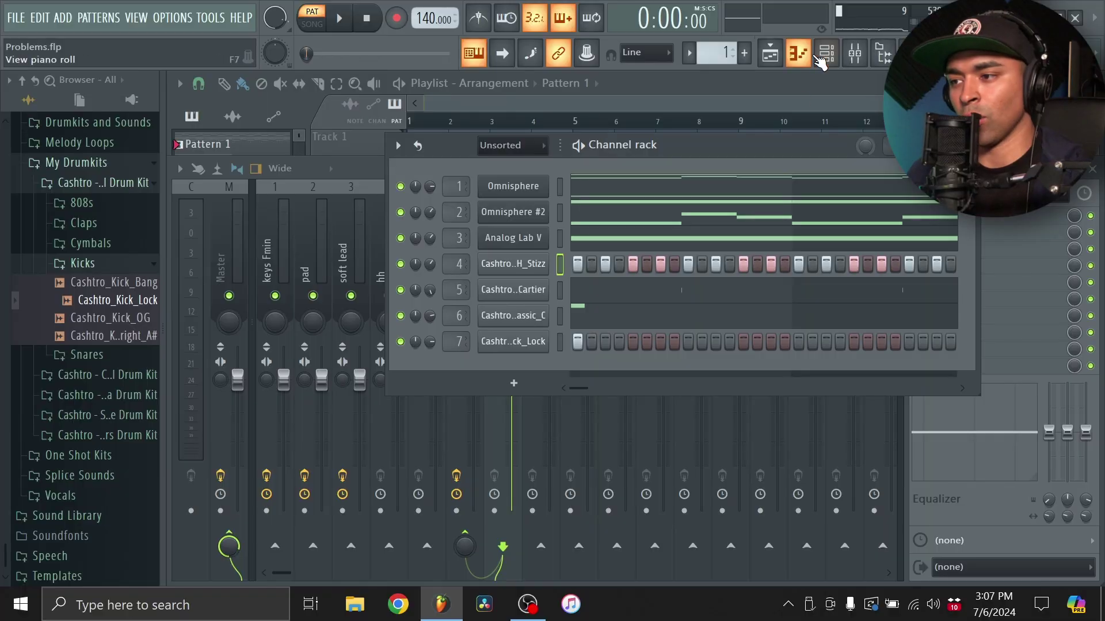
click(817, 58)
key(space)
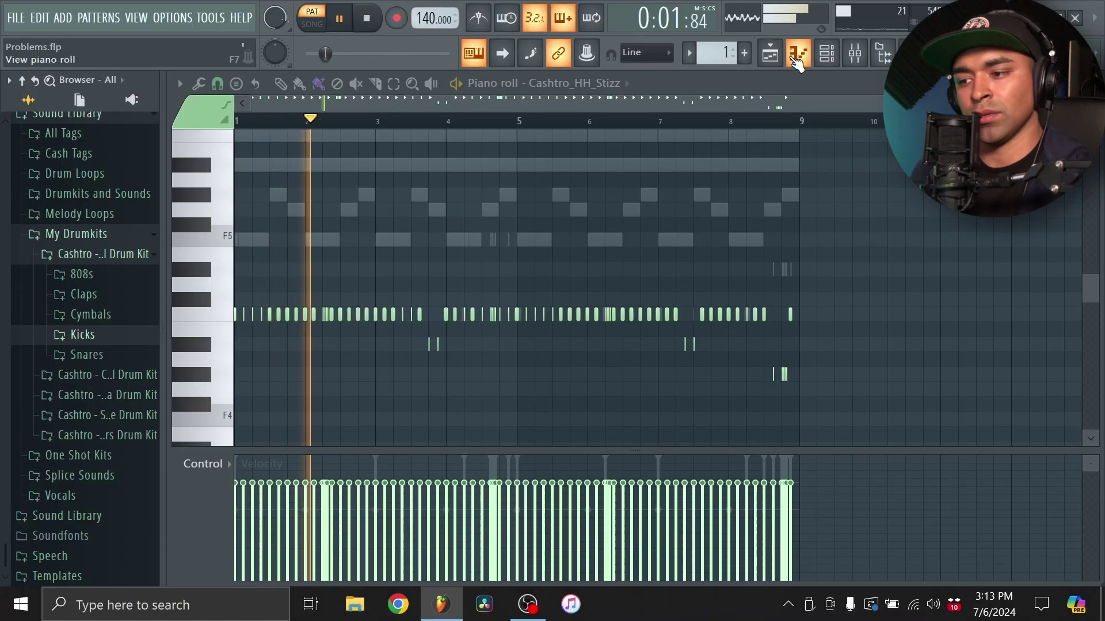
- Select a hi-hat note near bar 4 and load Cashtro_OH_Fitted as a new open-hat channel
click(796, 57)
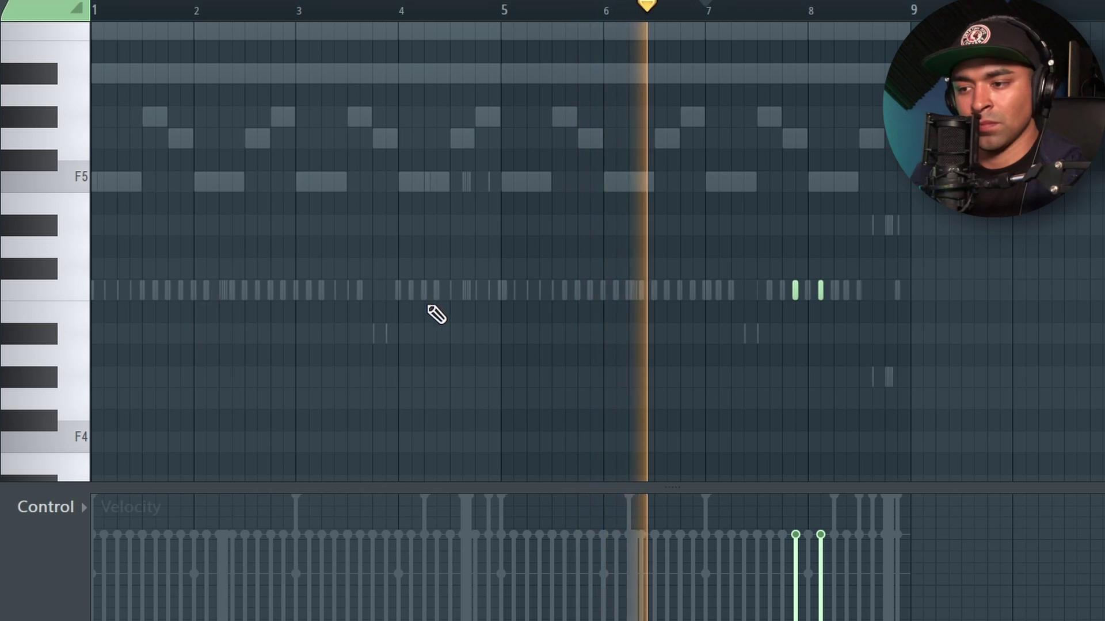
ctrl+click(410, 289)
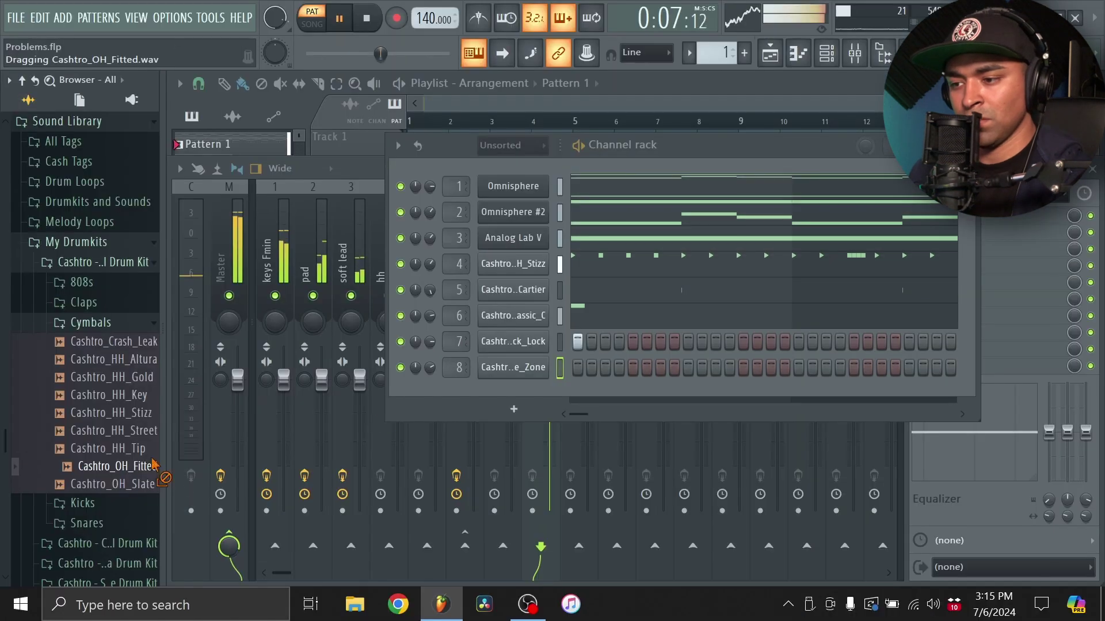
drag(115, 466, 661, 403)
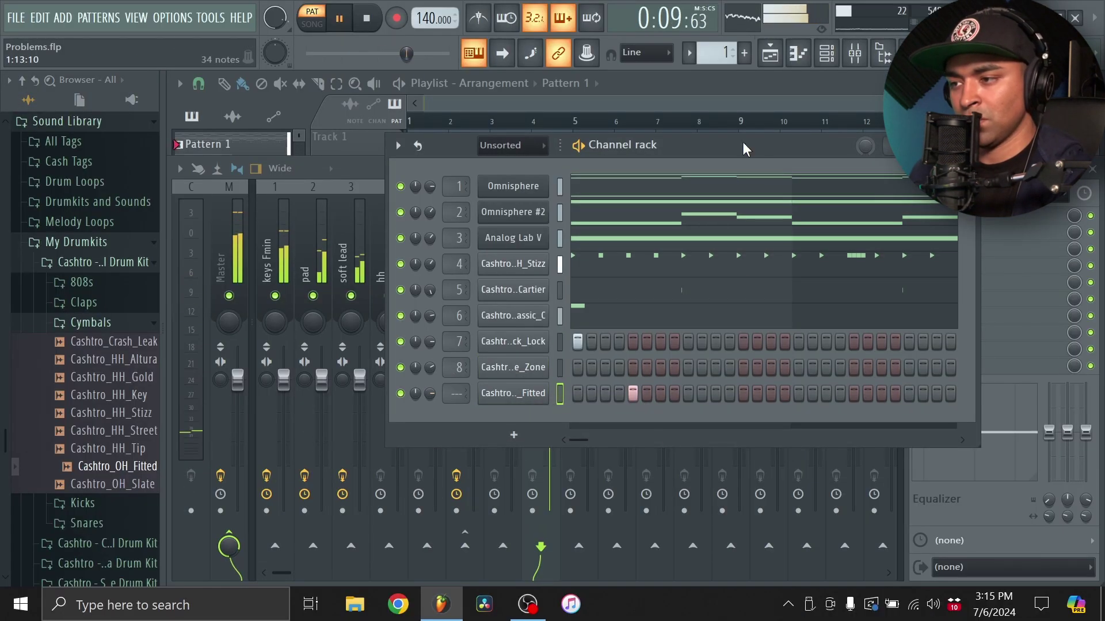
- Place open-hat notes early and just after bar 5, and route the channel to mixer track 7
click(799, 57)
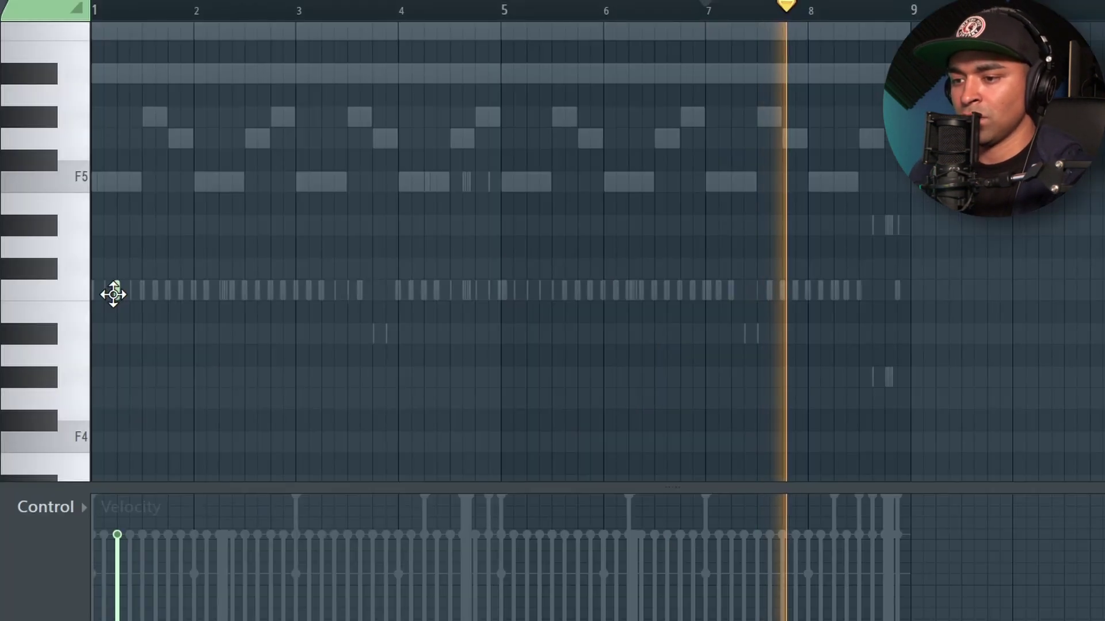
click(314, 313)
drag(206, 296, 523, 295)
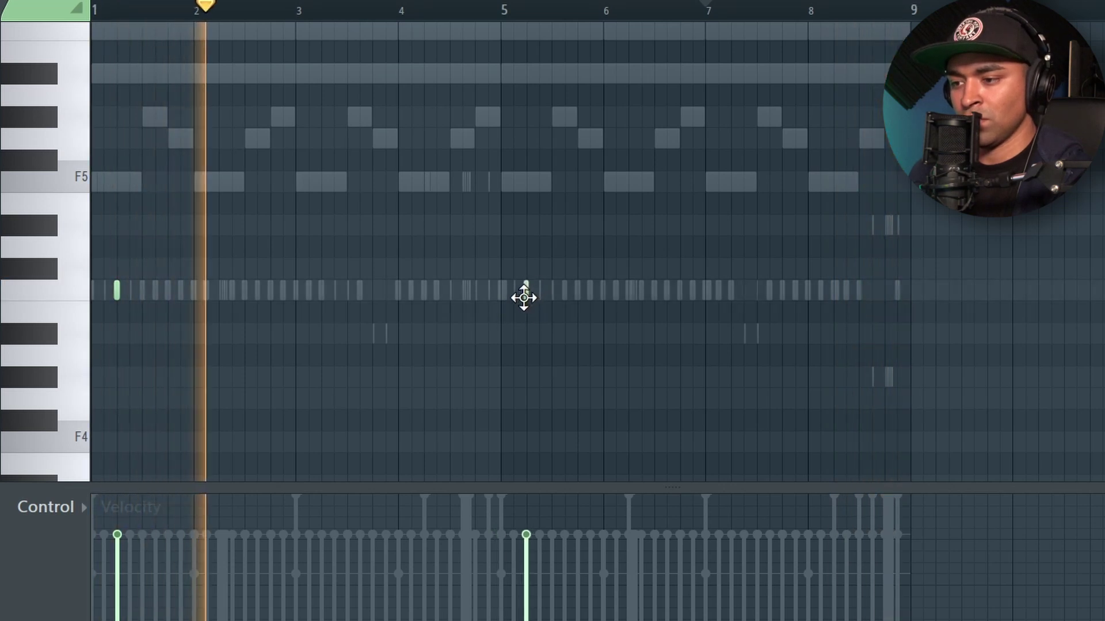
key(F7)
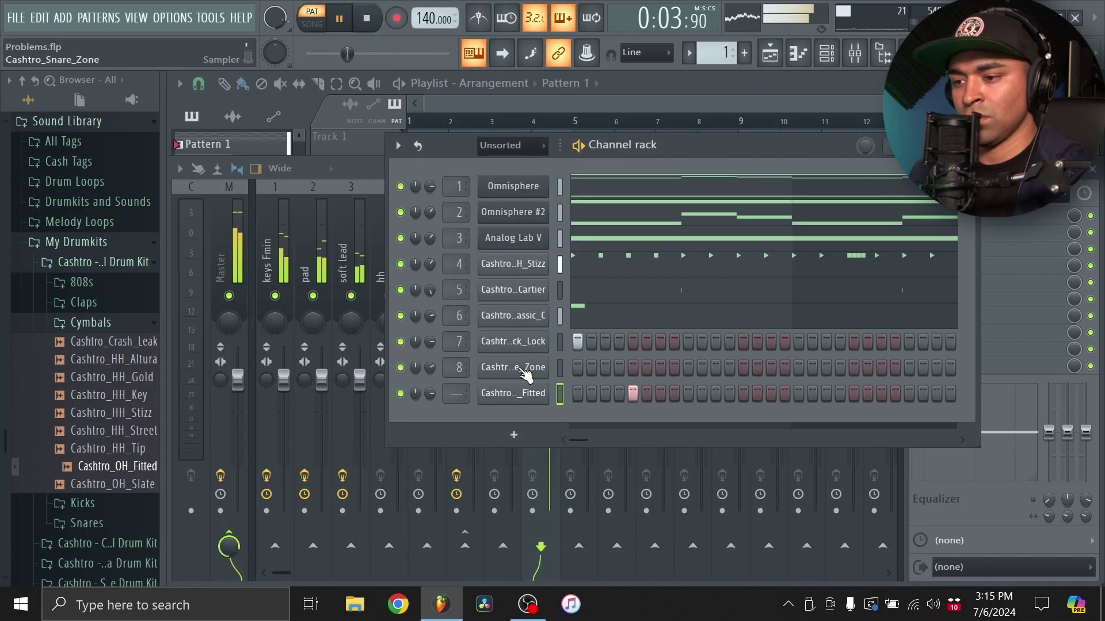
drag(460, 396, 460, 383)
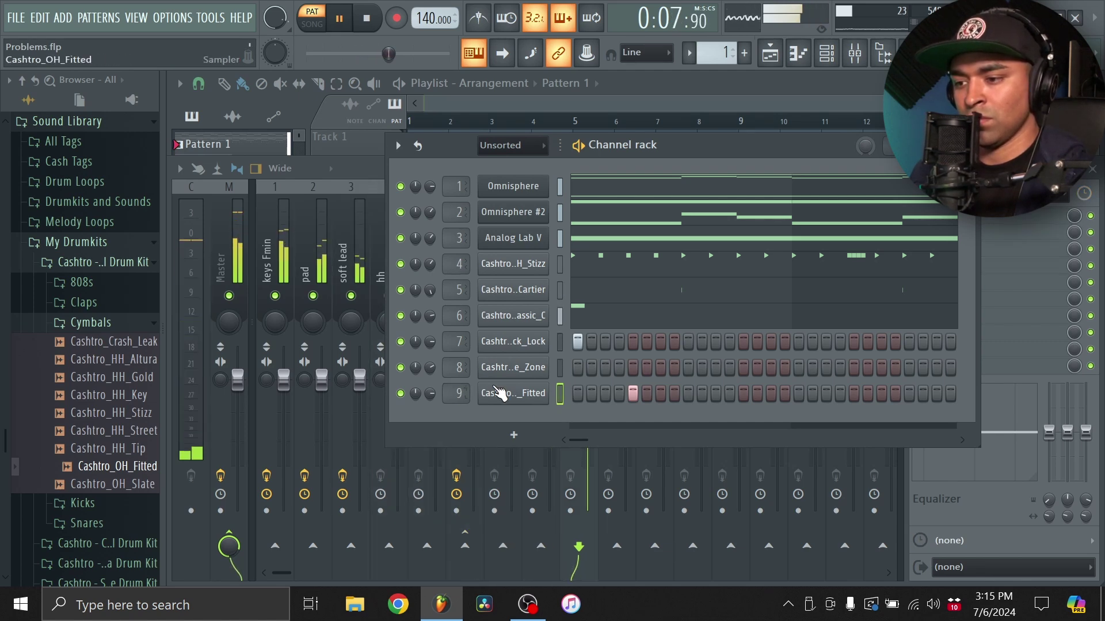
- Turn up the Cashtro_OH_Fitted Precomputed OUT fade slightly for a declicked tail
click(498, 394)
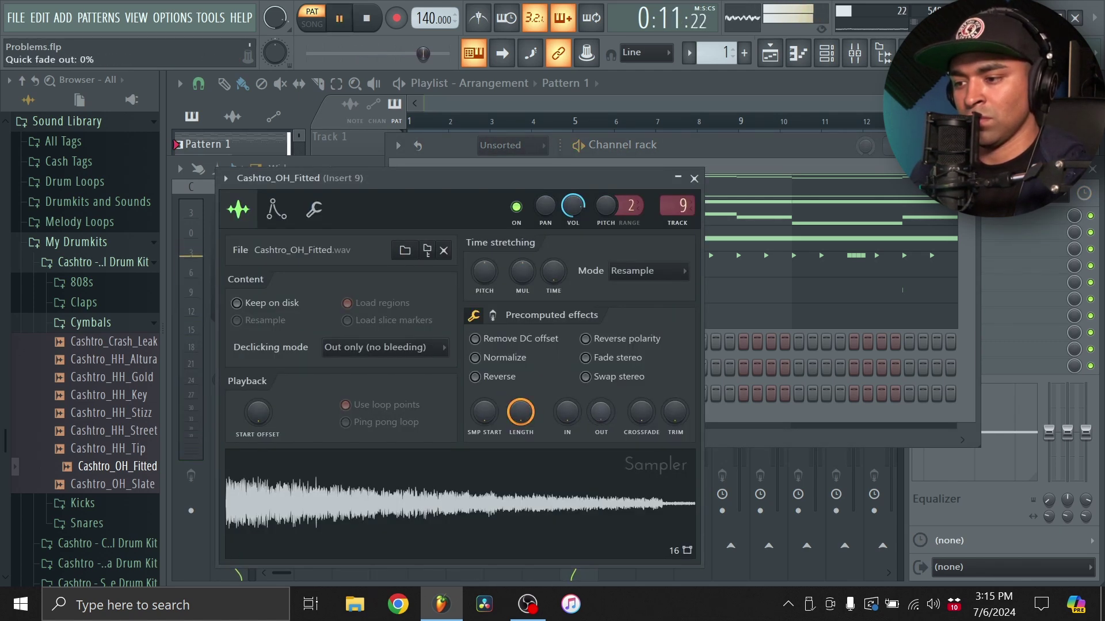
scroll(601, 419, up, 3)
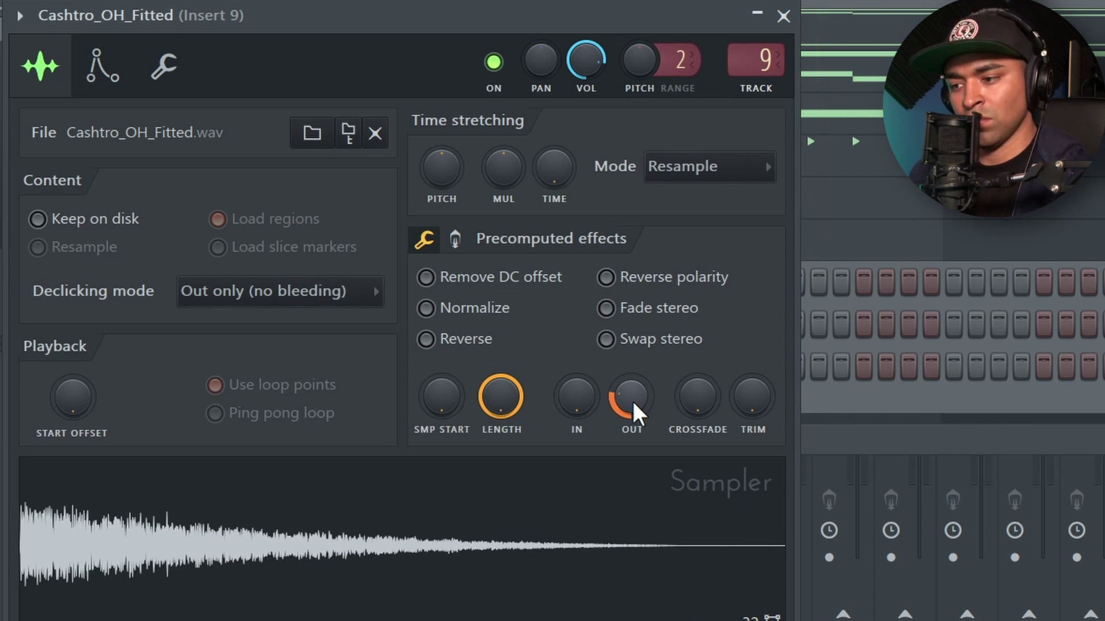
scroll(636, 406, down, 3)
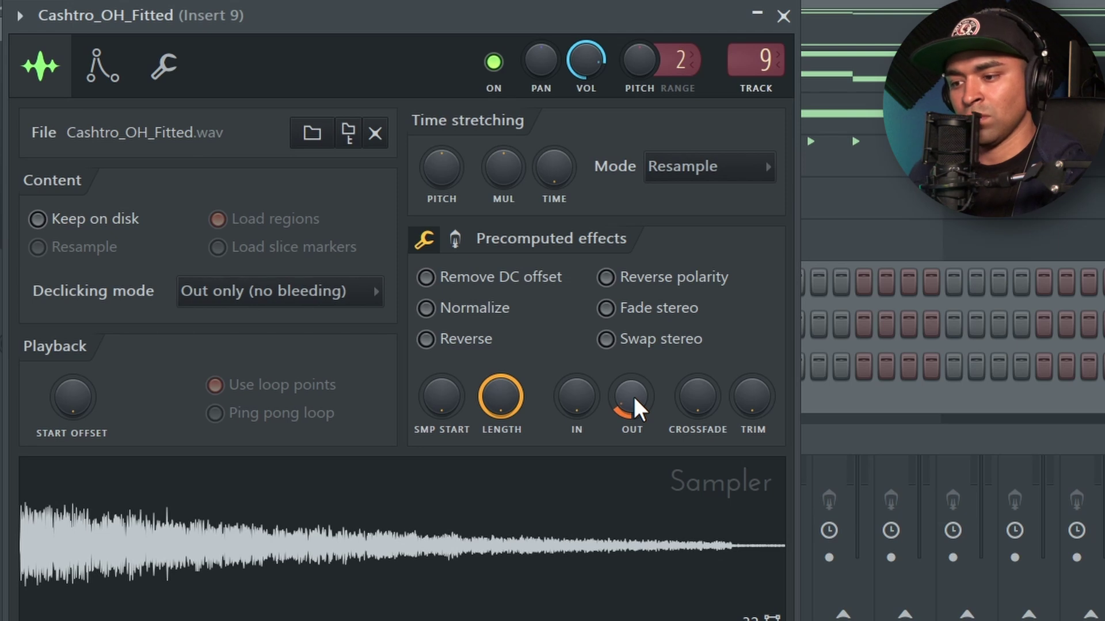
drag(637, 411, 637, 403)
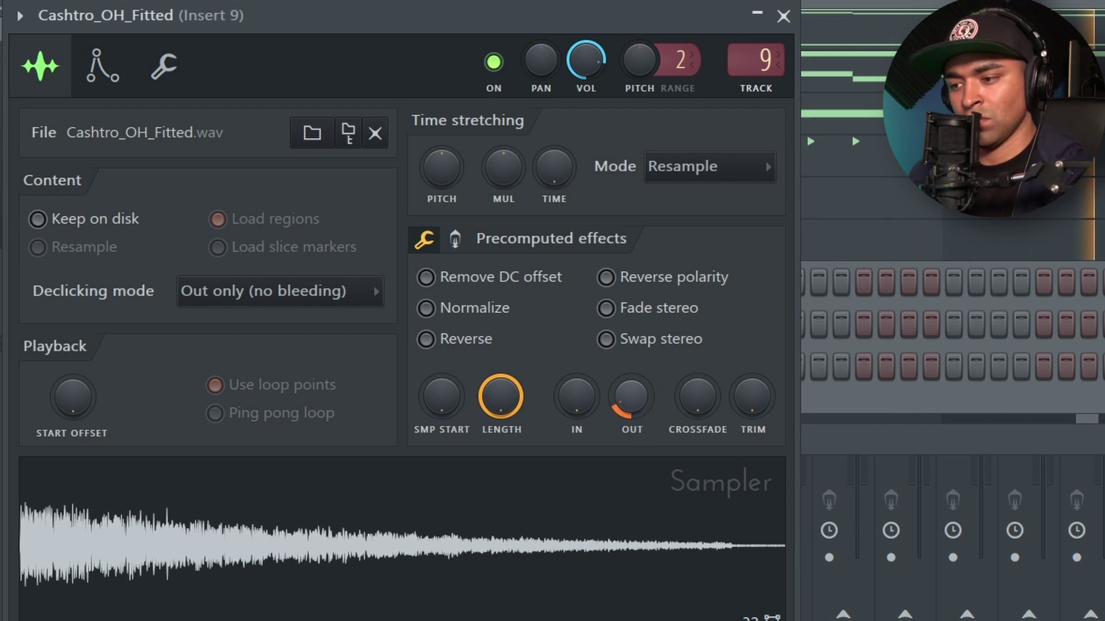